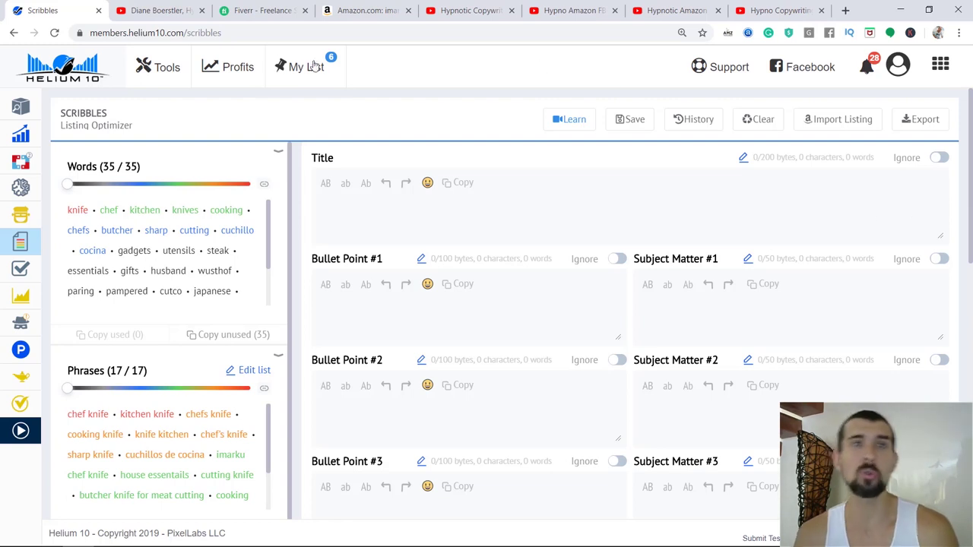
Step: Look through the uploaded videos on the Hypnotic Amazon Copywriter YouTube channel and bring up the Fiverr home page
key(ctrl+Tab)
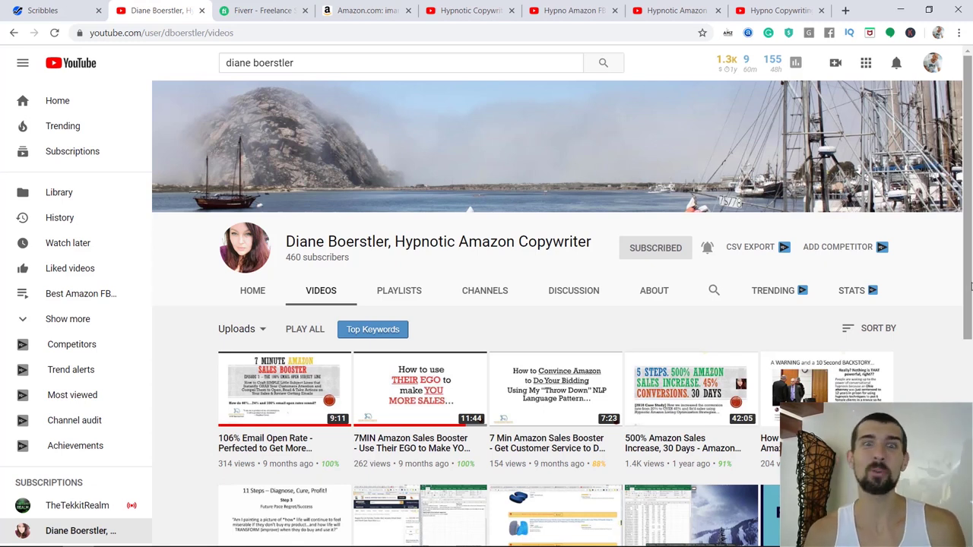
scroll(971, 286, down, 5)
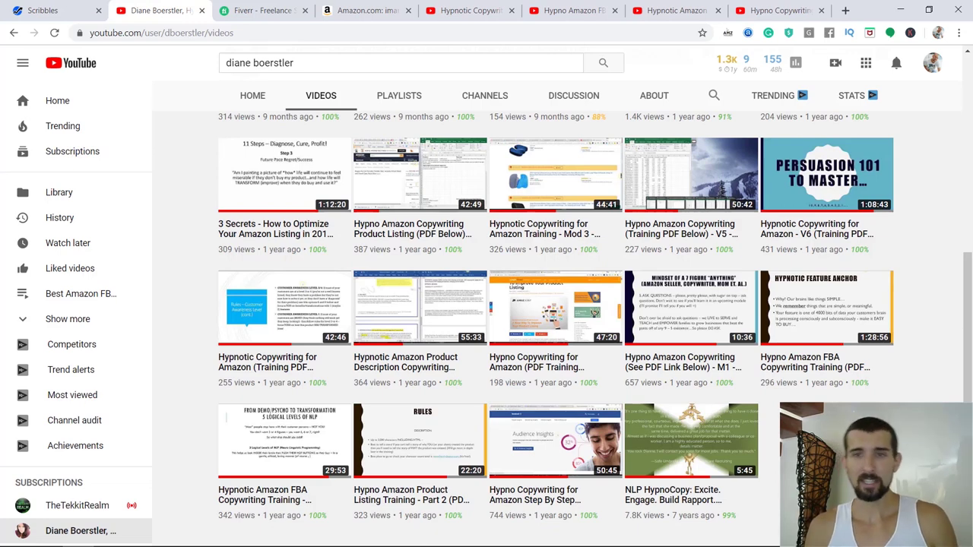
mouse_move(968, 391)
mouse_down()
mouse_move(968, 199)
mouse_move(970, 388)
mouse_up()
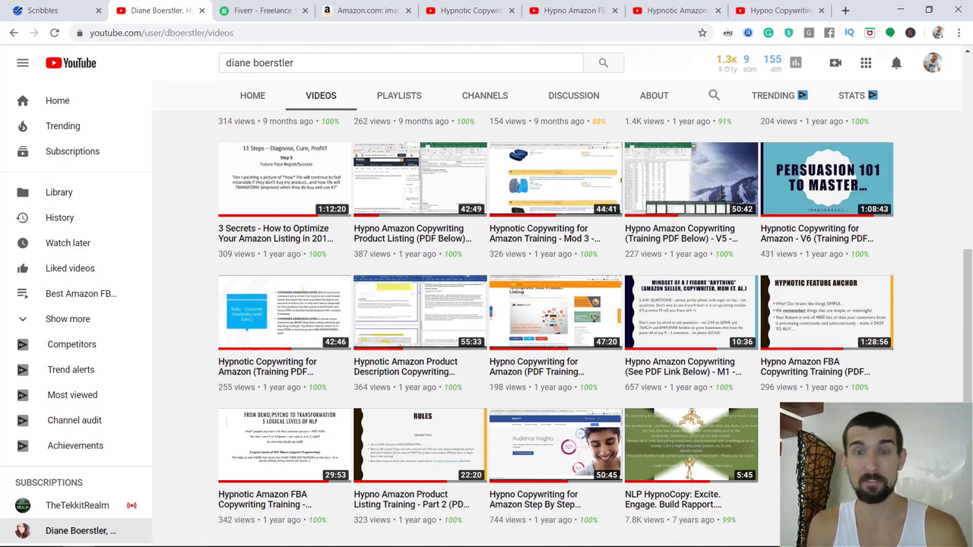
scroll(970, 375, up, 1)
drag(971, 376, 967, 185)
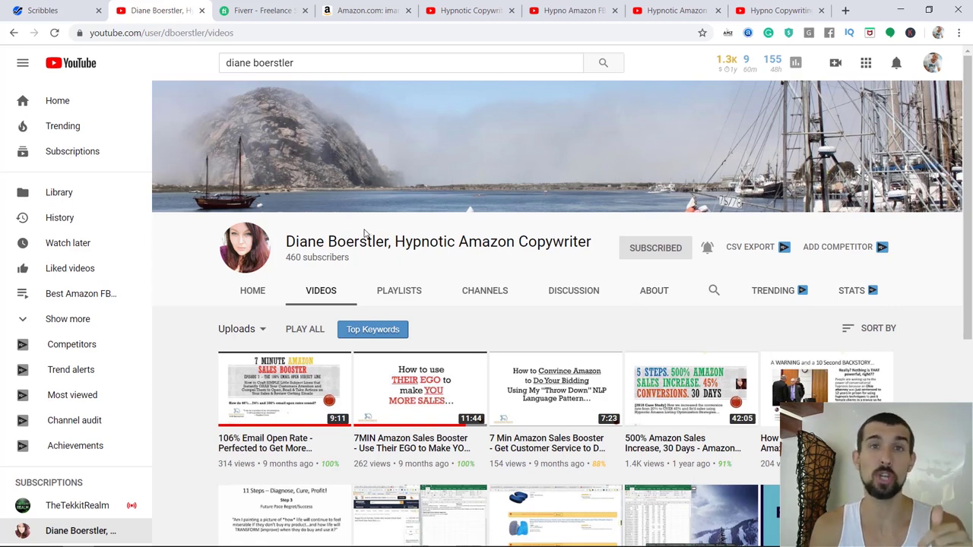
click(245, 12)
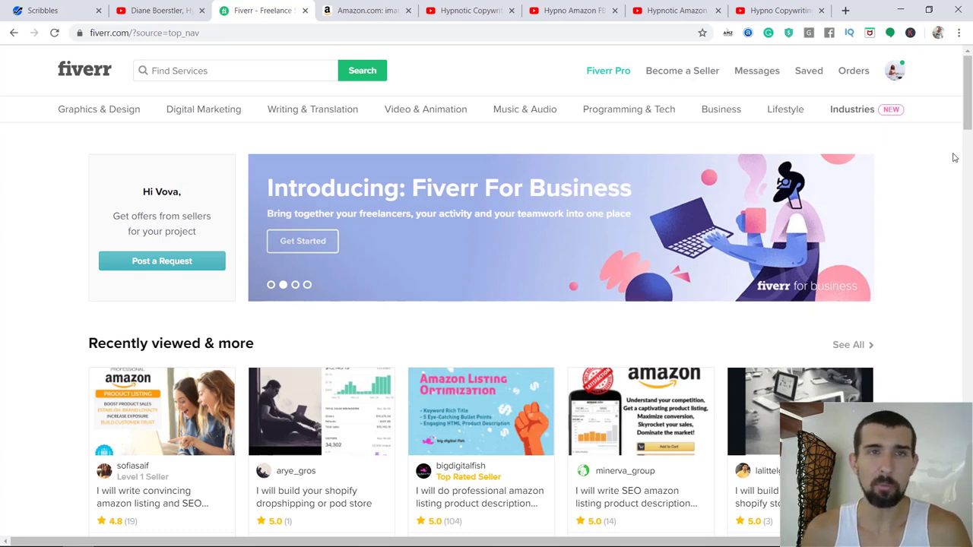
Step: Return to Helium 10 Scribbles and review the keyword lists under Words and Phrases
key(ctrl+1)
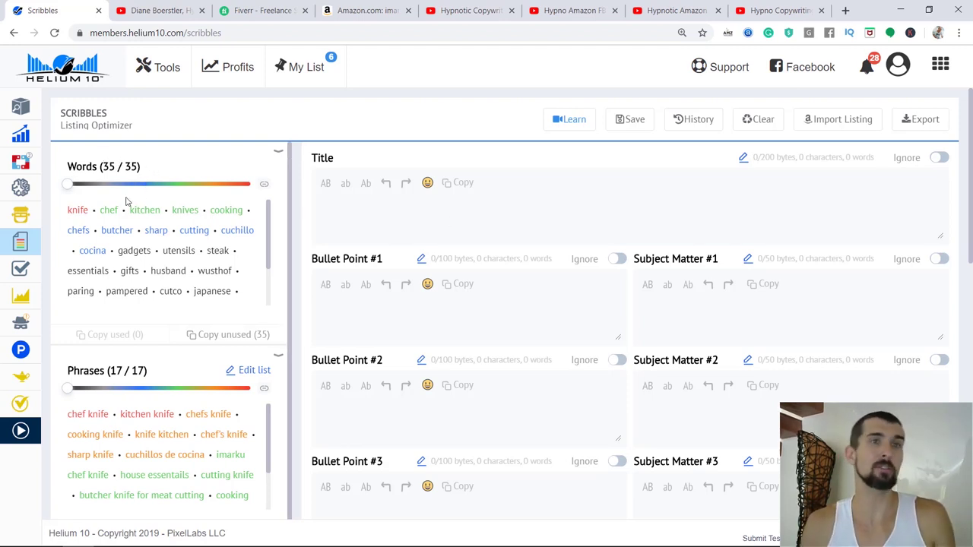
scroll(196, 321, down, 1)
scroll(195, 321, down, 1)
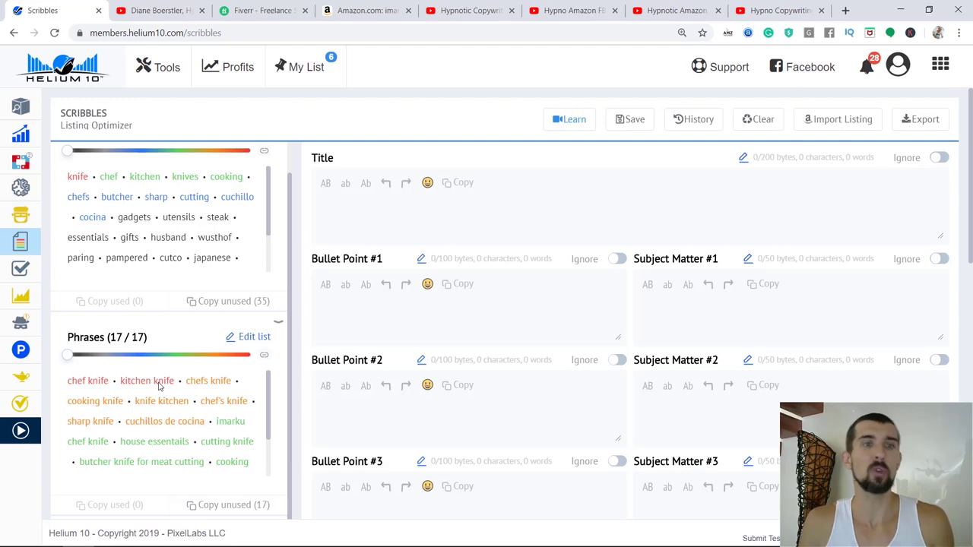
scroll(205, 449, down, 2)
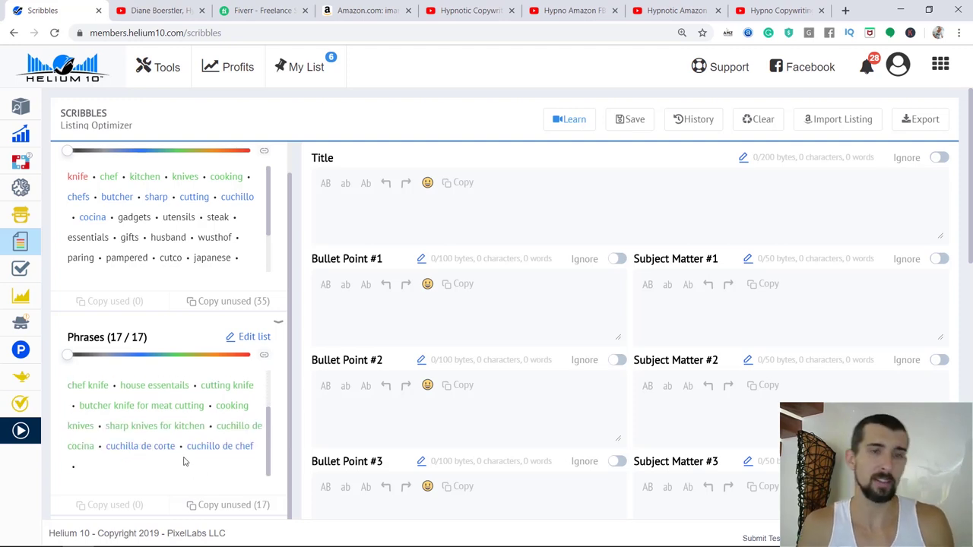
scroll(175, 418, down, 1)
scroll(197, 251, down, 3)
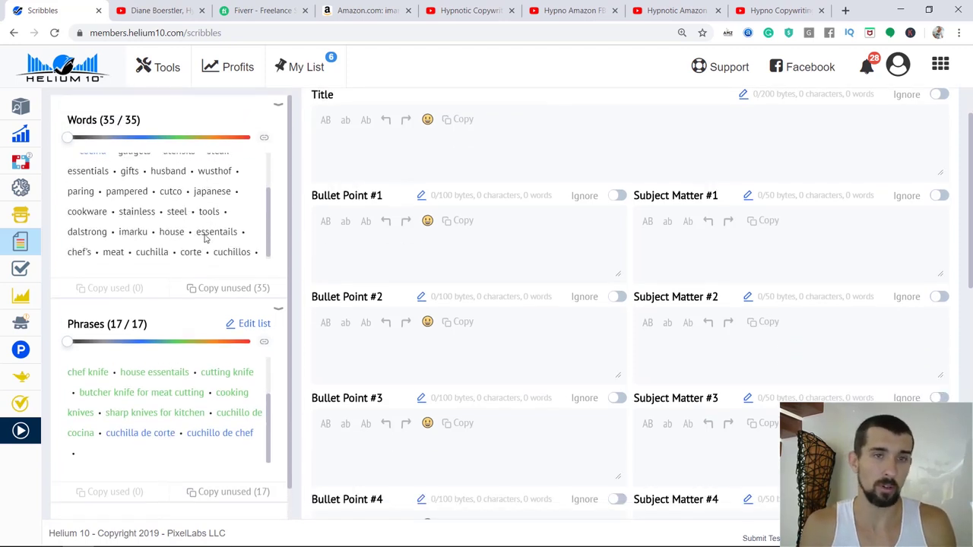
scroll(245, 224, up, 4)
scroll(213, 418, up, 2)
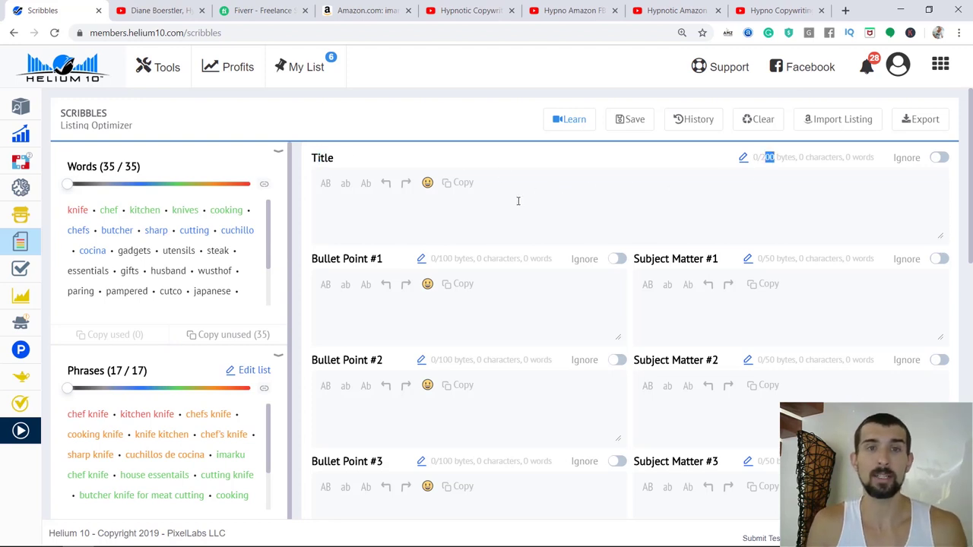
Step: Examine the Bullet Point and Subject Matter fields in Scribbles, including their byte limits
scroll(400, 263, down, 3)
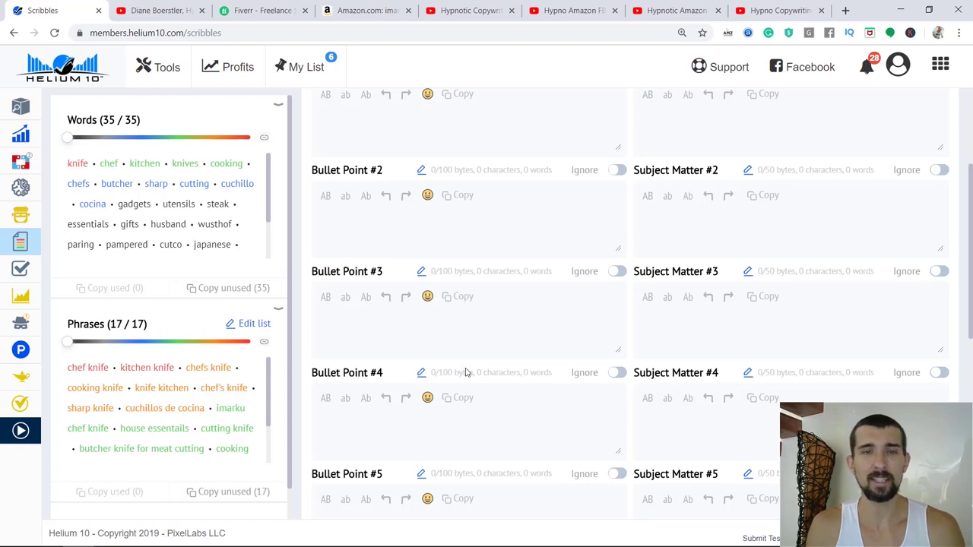
double_click(446, 372)
click(452, 374)
double_click(444, 373)
click(442, 373)
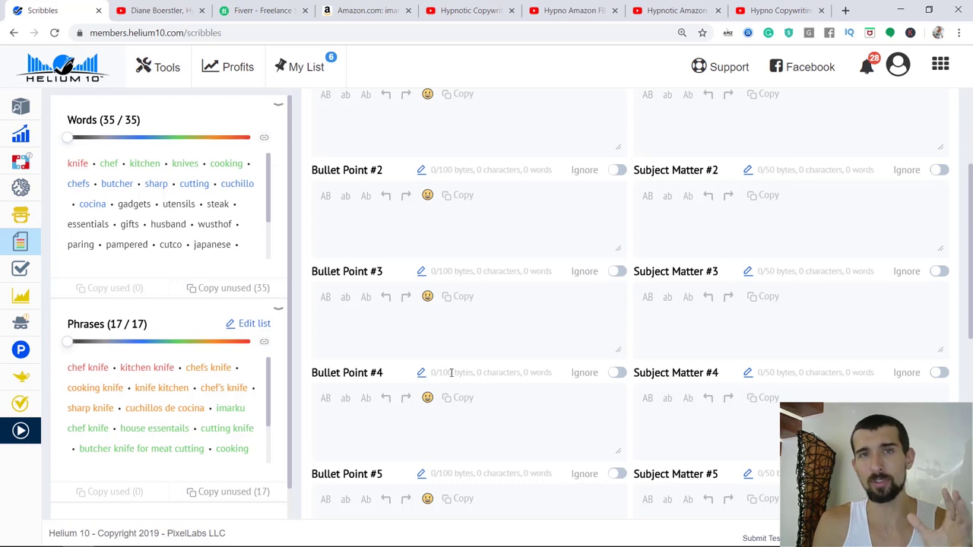
scroll(479, 392, up, 3)
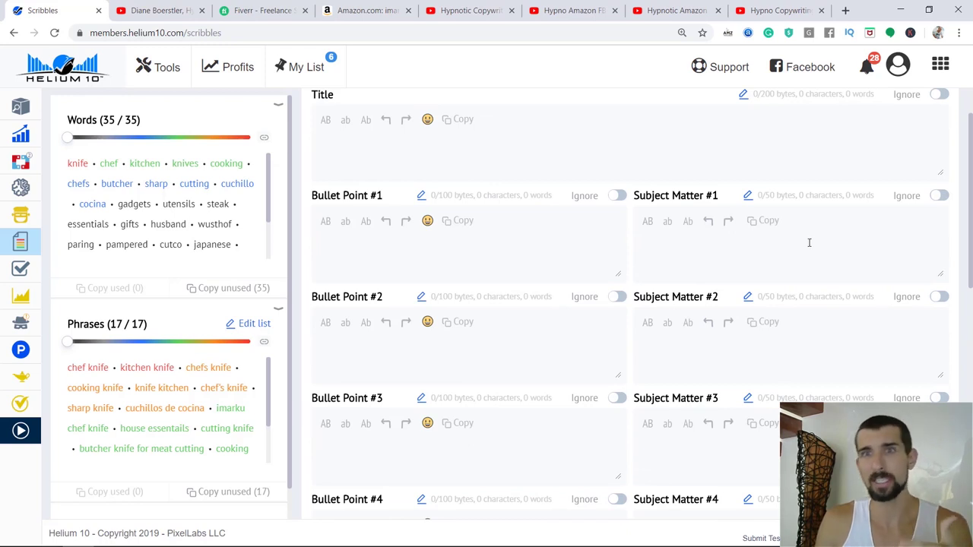
scroll(809, 242, down, 5)
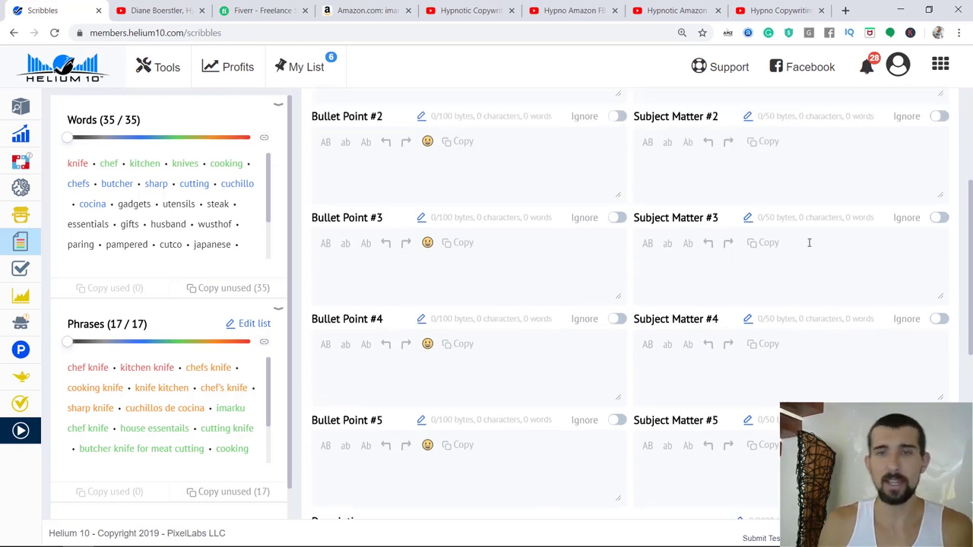
scroll(734, 245, up, 5)
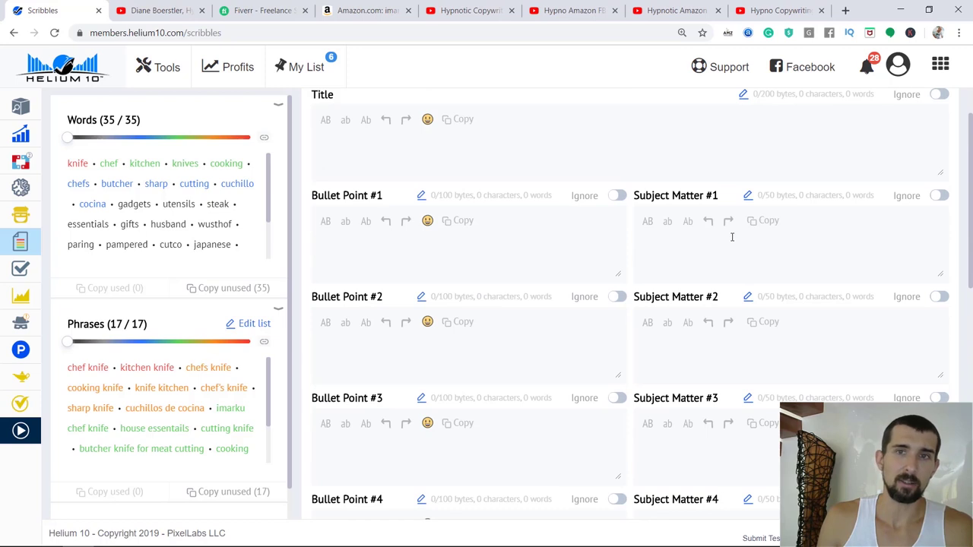
scroll(733, 236, down, 4)
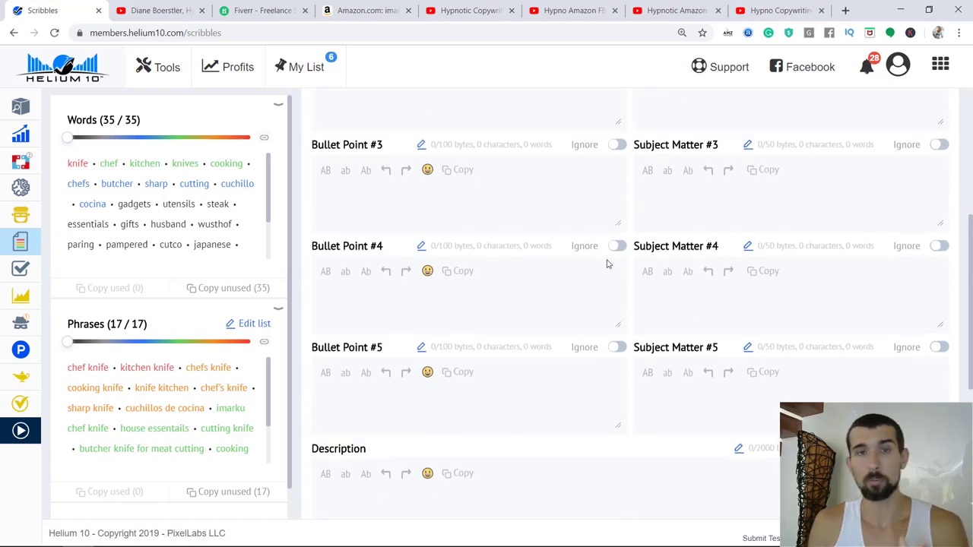
Step: Examine the listing's Description and Search Terms fields and return to the empty Title field
scroll(533, 304, down, 3)
click(497, 322)
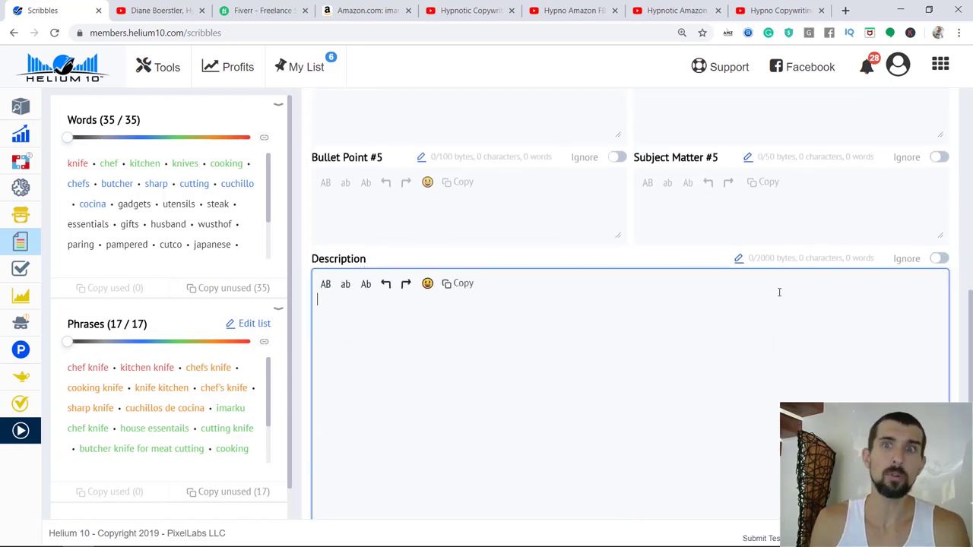
scroll(749, 270, down, 2)
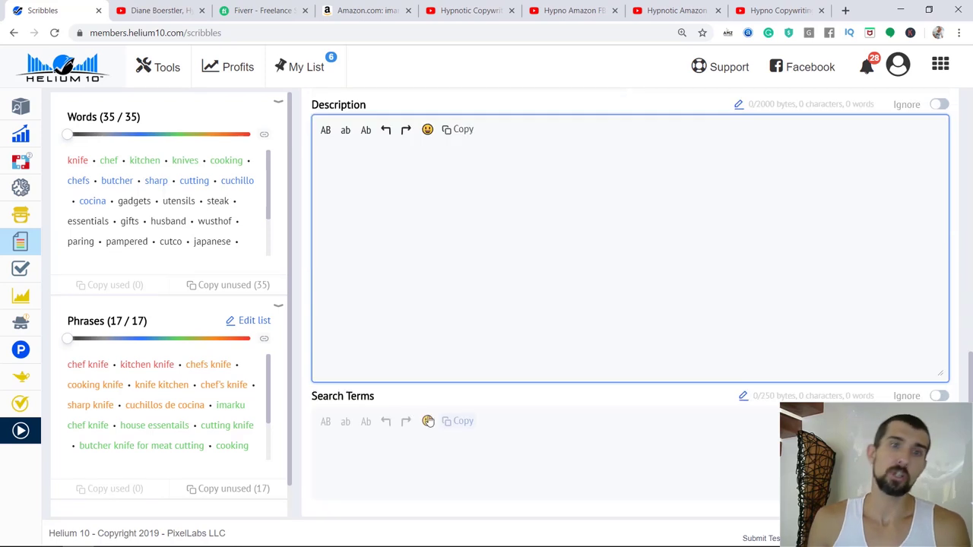
click(597, 459)
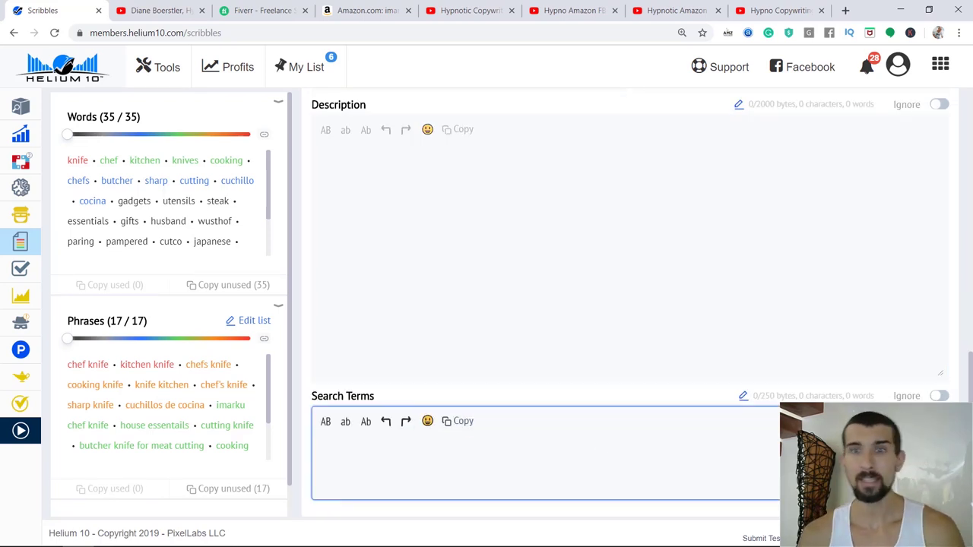
drag(969, 399, 969, 238)
scroll(721, 300, up, 4)
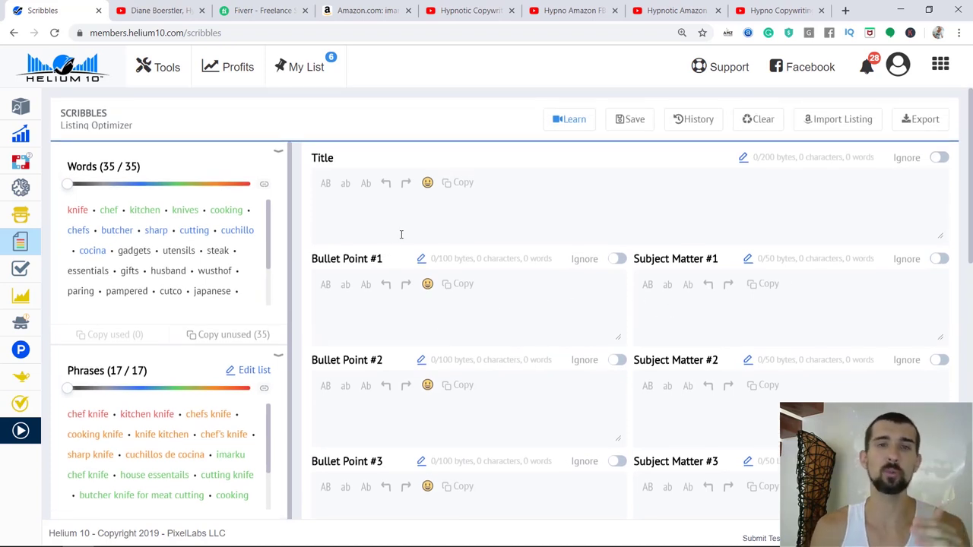
scroll(669, 228, down, 4)
scroll(926, 181, up, 4)
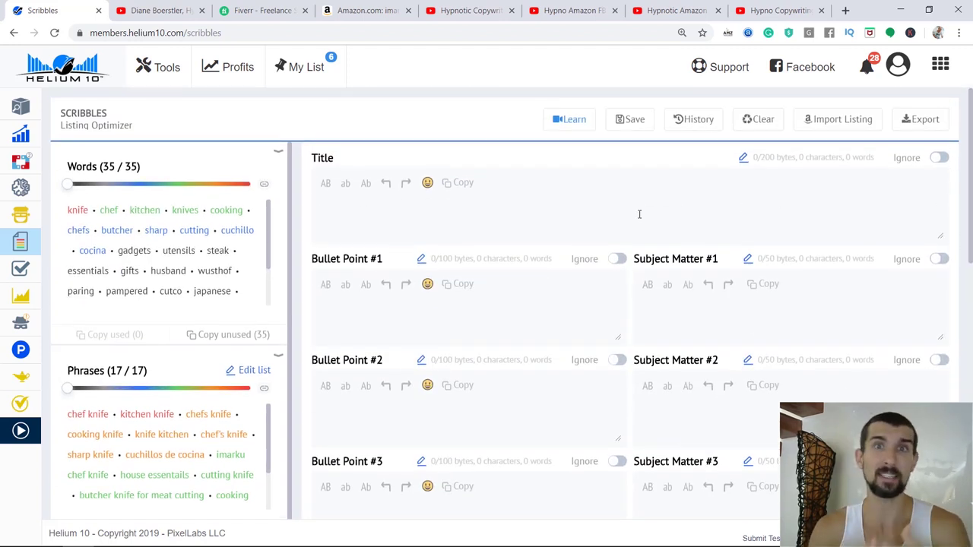
click(665, 213)
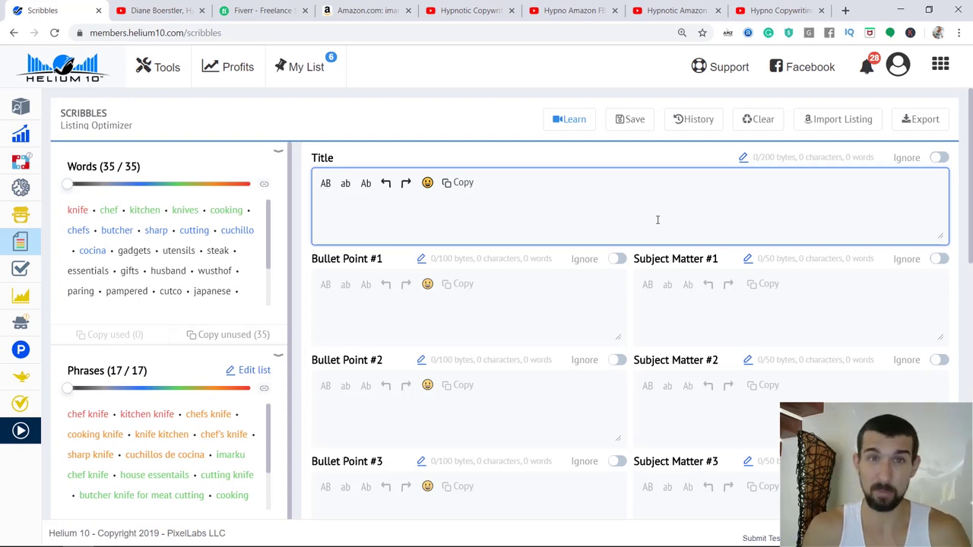
Step: Switch to the imarku chef knife page on Amazon and open the Helium 10 extension's Review Downloader
click(365, 19)
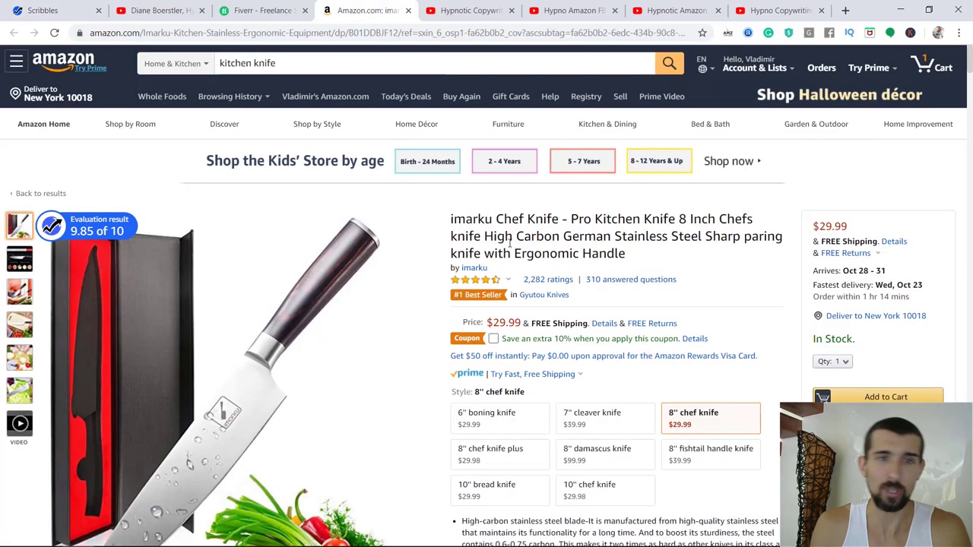
mouse_move(430, 275)
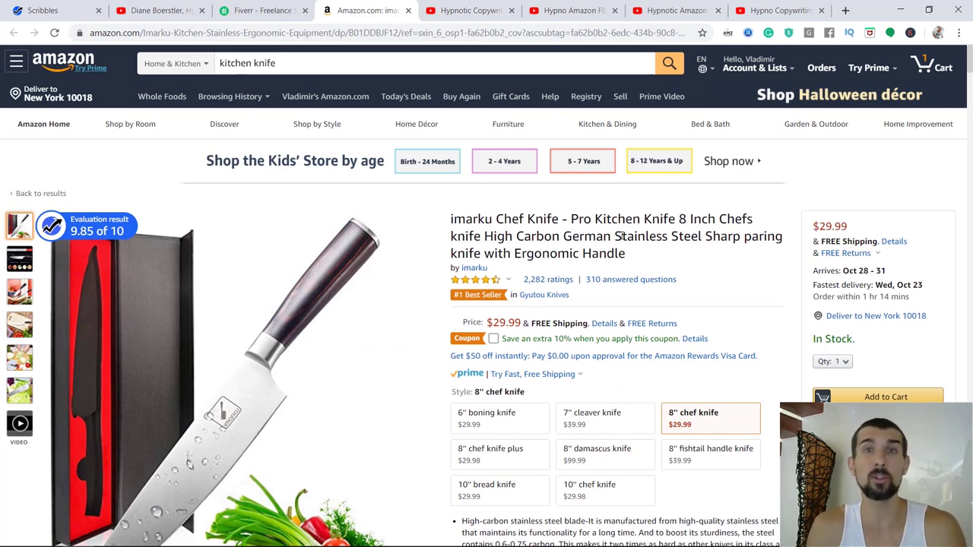
click(960, 38)
click(844, 60)
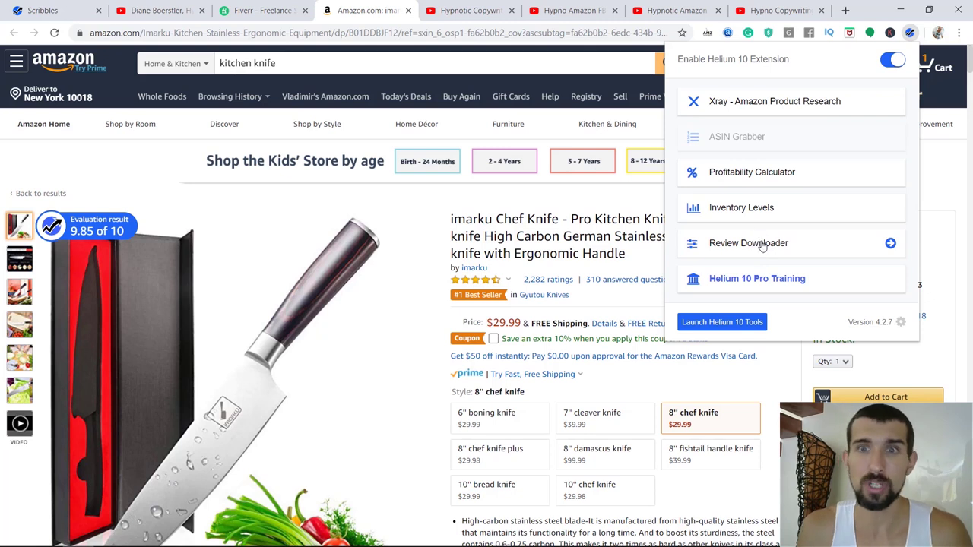
click(763, 244)
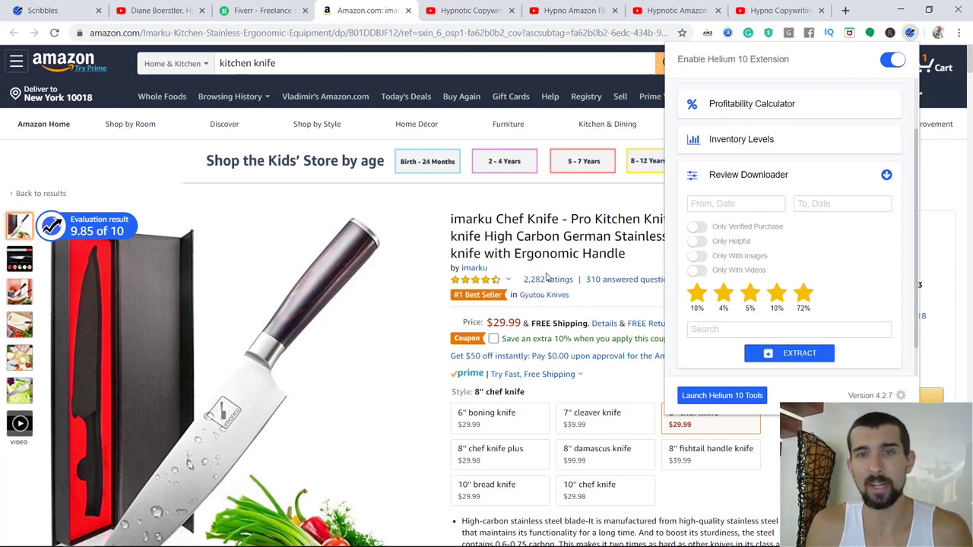
Step: Try out the two- to five-star rating filters and the Only With Images option of the Review Downloader
click(749, 293)
click(723, 293)
click(776, 293)
click(802, 293)
click(723, 293)
click(750, 293)
click(776, 292)
click(803, 293)
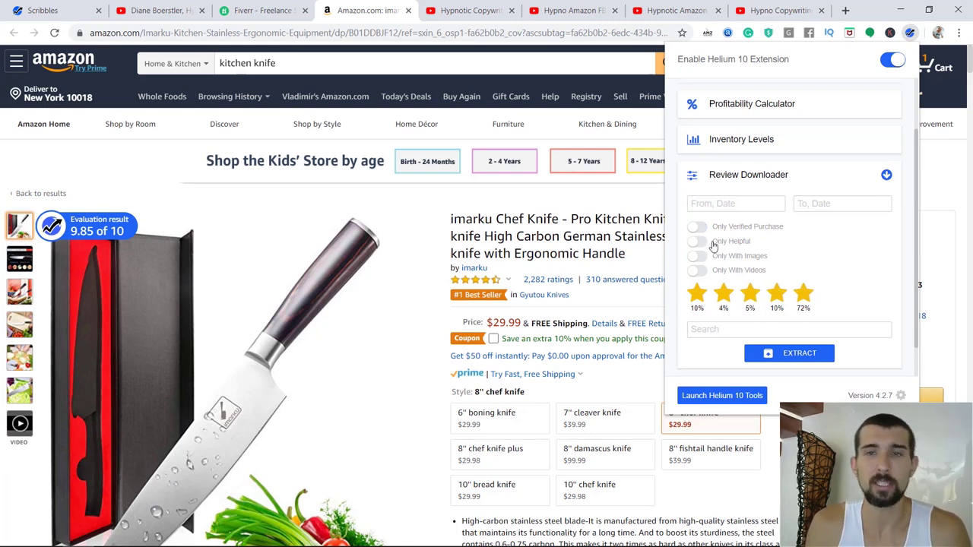
click(697, 257)
click(696, 257)
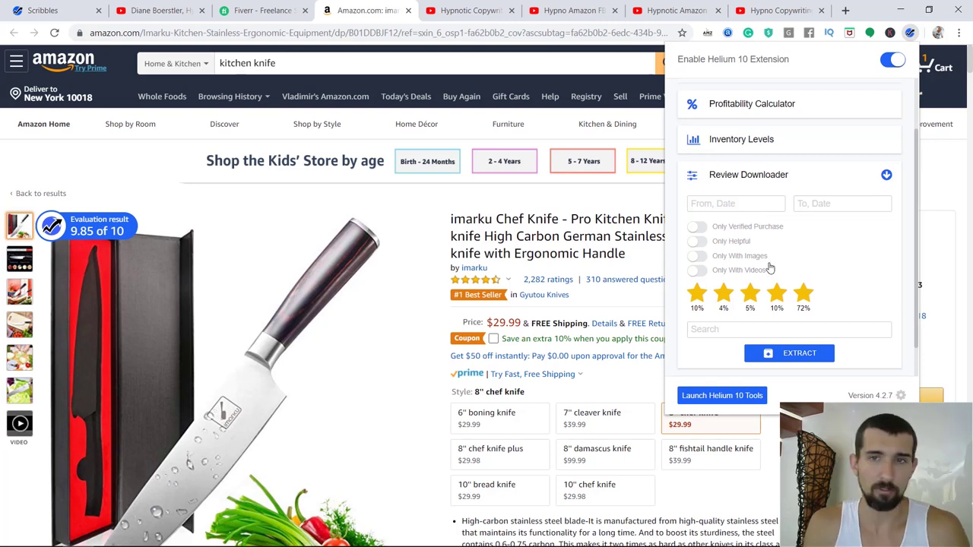
Step: Extract the chef knife's reviews without filters and open the phrase analysis of the results
click(803, 354)
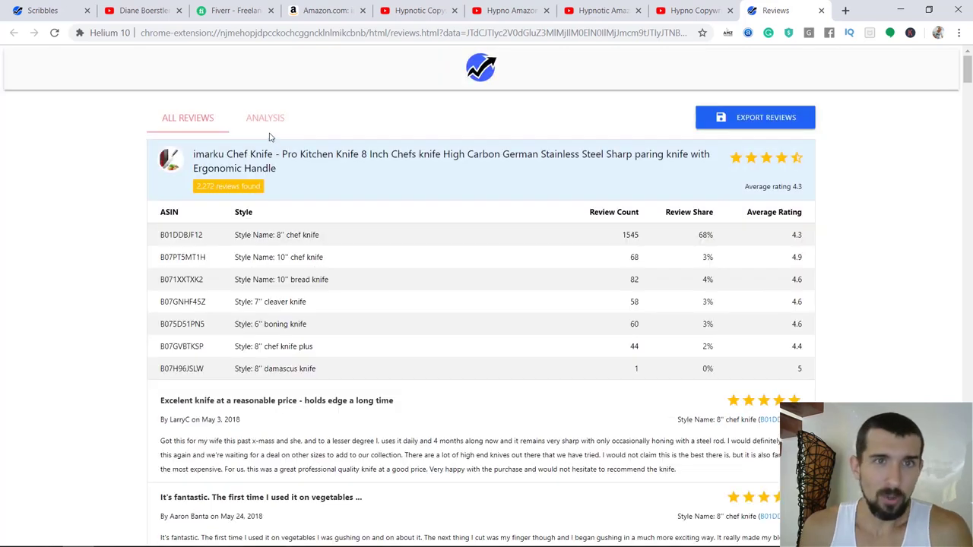
click(263, 119)
click(199, 122)
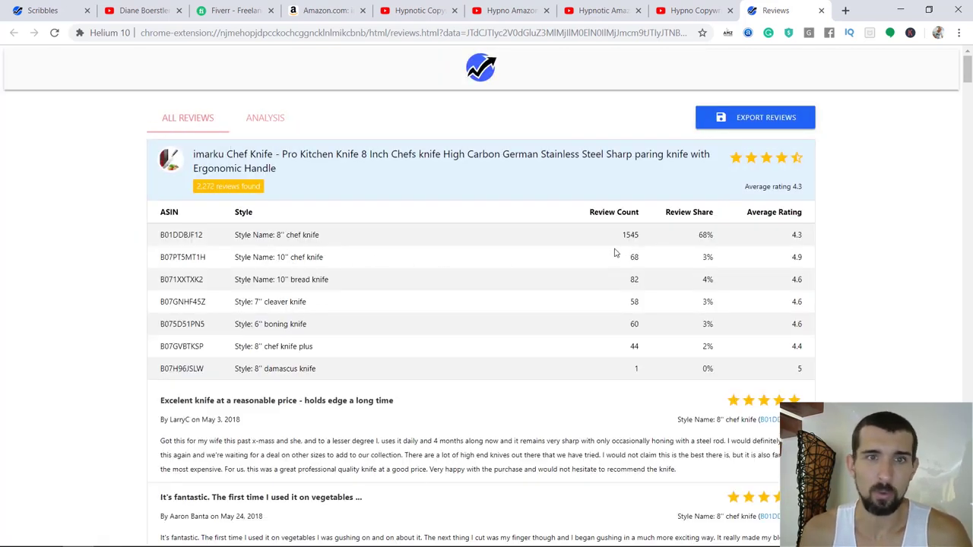
click(253, 128)
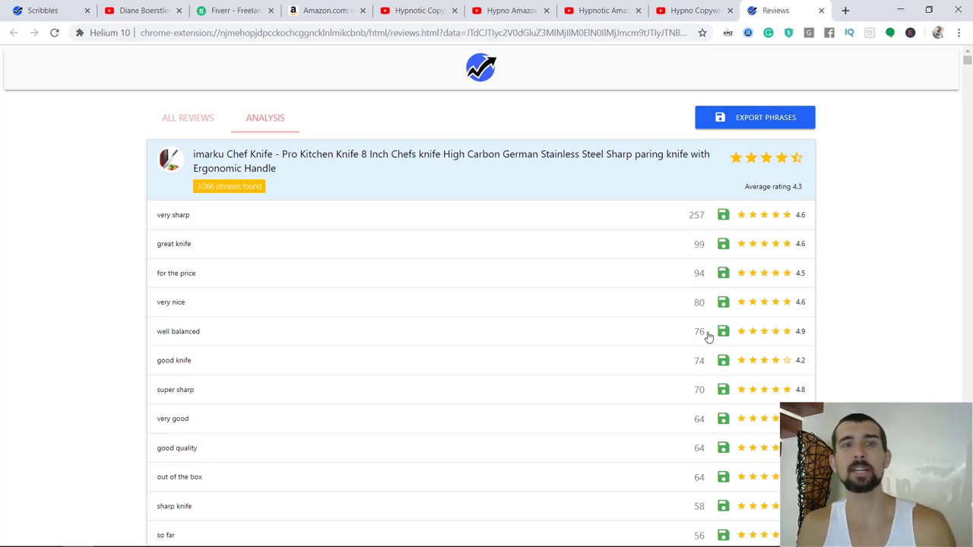
Step: Expand the phrase "very sharp" and read through the customer reviews that contain it
click(215, 224)
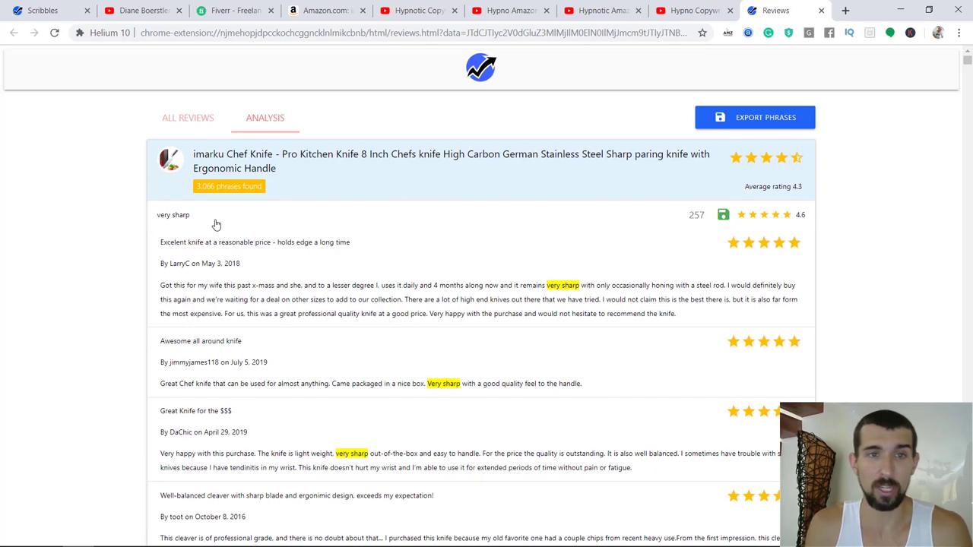
scroll(695, 236, down, 4)
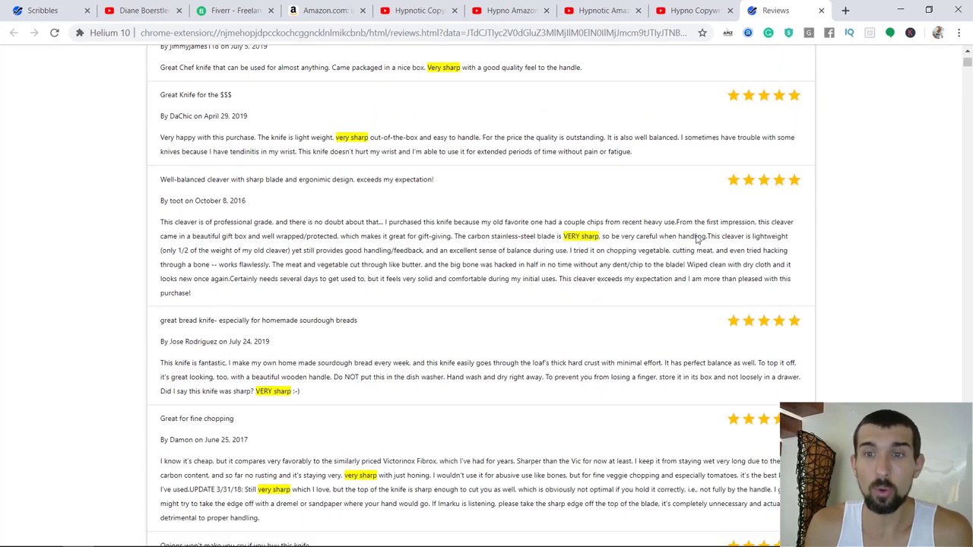
scroll(698, 239, down, 6)
scroll(701, 158, up, 3)
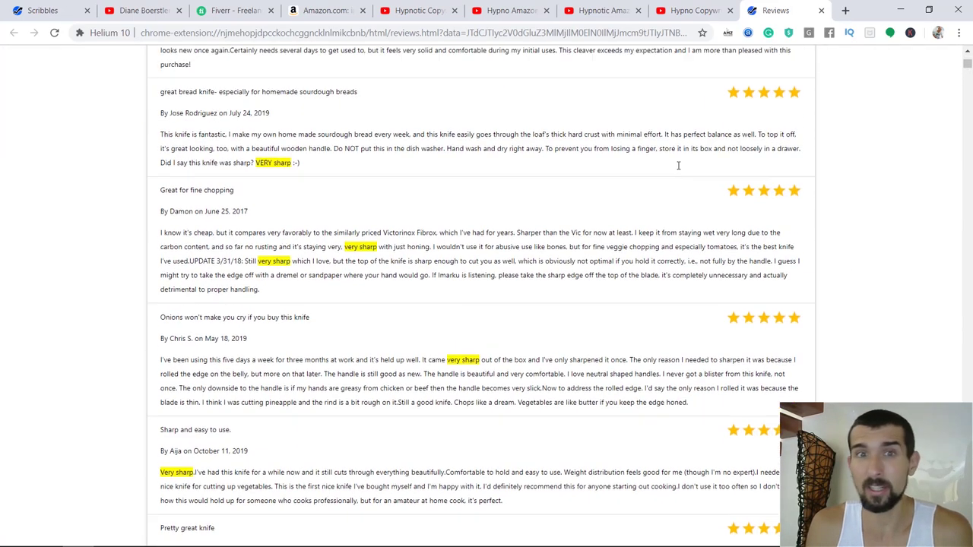
scroll(669, 179, up, 4)
scroll(656, 193, up, 3)
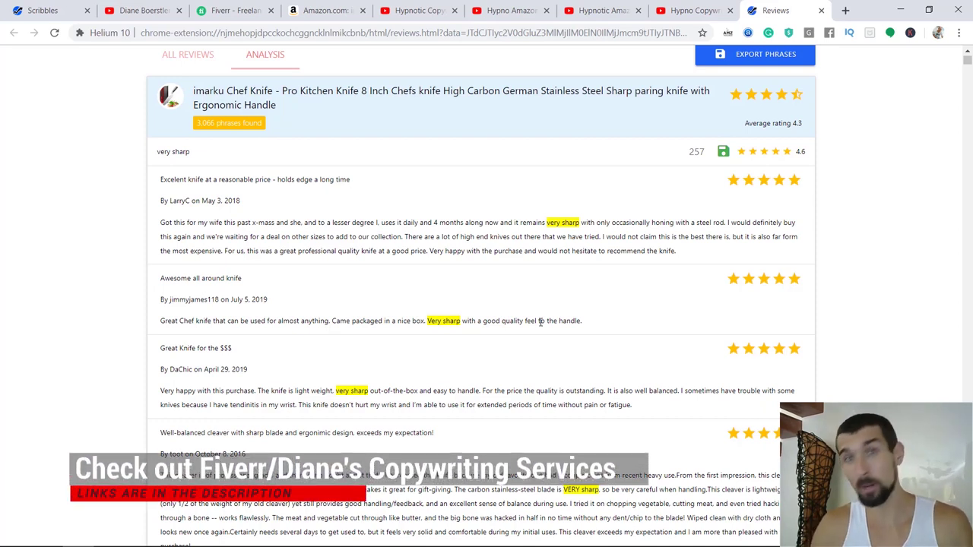
Step: Read the "Great Knife for the $$$" review, highlighting its wording about easy handling and light weight
scroll(540, 322, down, 3)
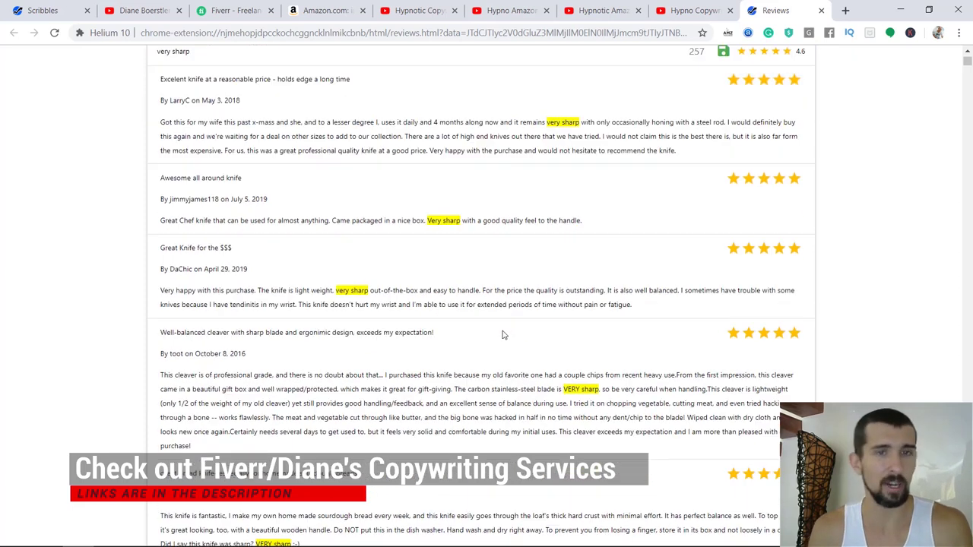
drag(403, 264, 483, 266)
click(483, 266)
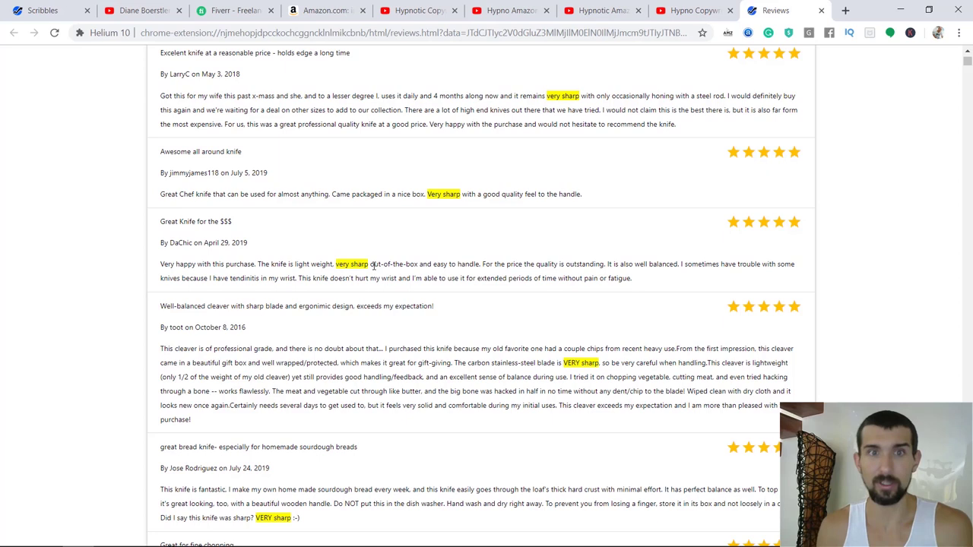
drag(302, 264, 312, 262)
click(313, 260)
Step: Look further through the "very sharp" reviews and examine the wording of the one-star review "Knife Rusts Quickly"
scroll(459, 327, down, 10)
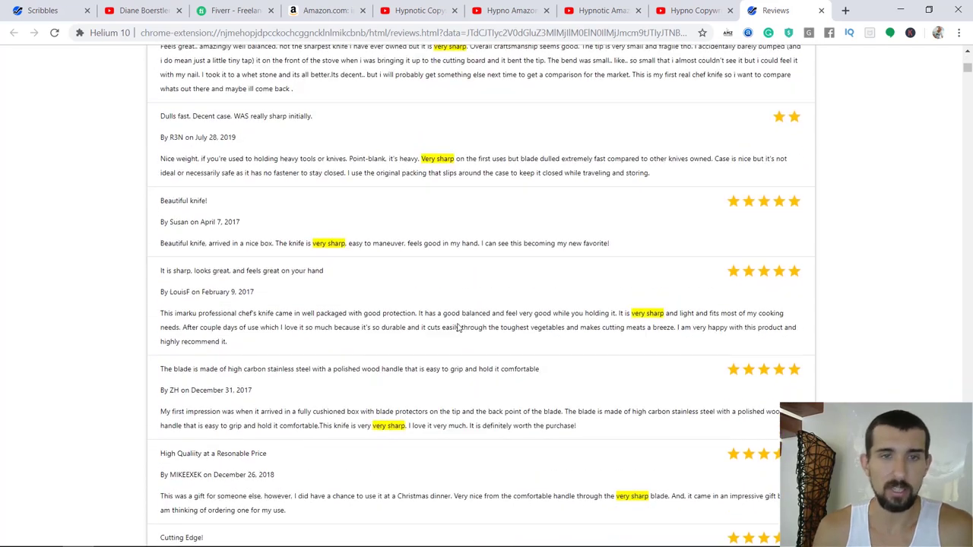
scroll(459, 327, down, 10)
scroll(456, 335, up, 6)
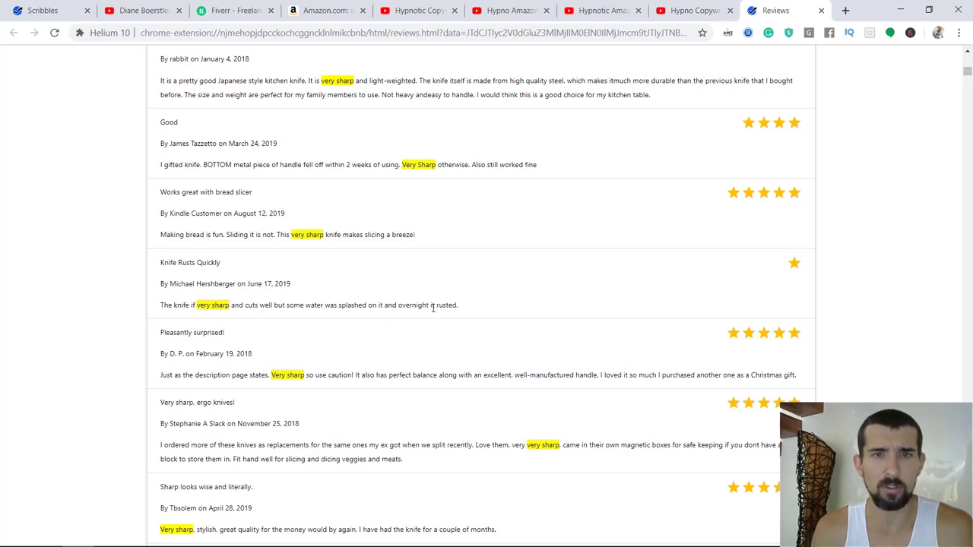
drag(229, 305, 197, 305)
click(199, 305)
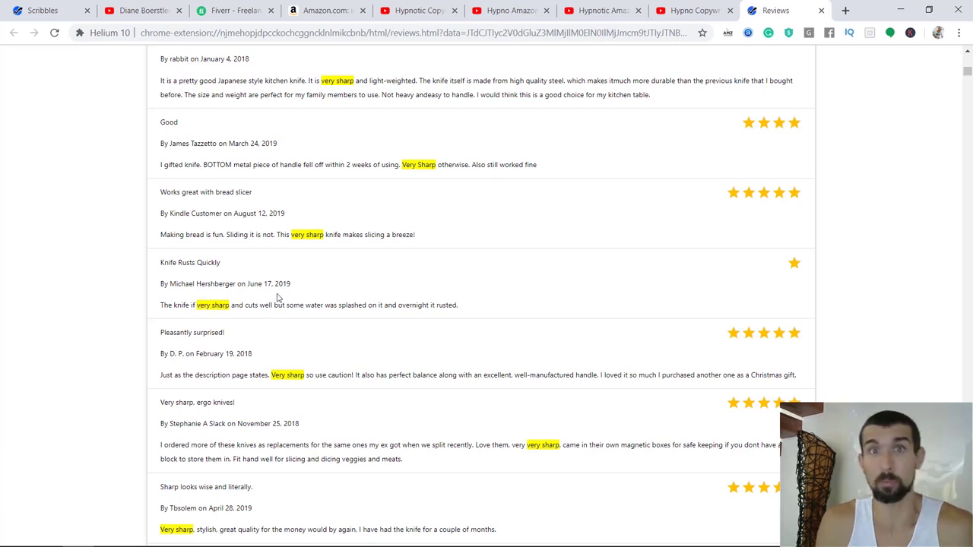
drag(436, 305, 474, 303)
click(474, 303)
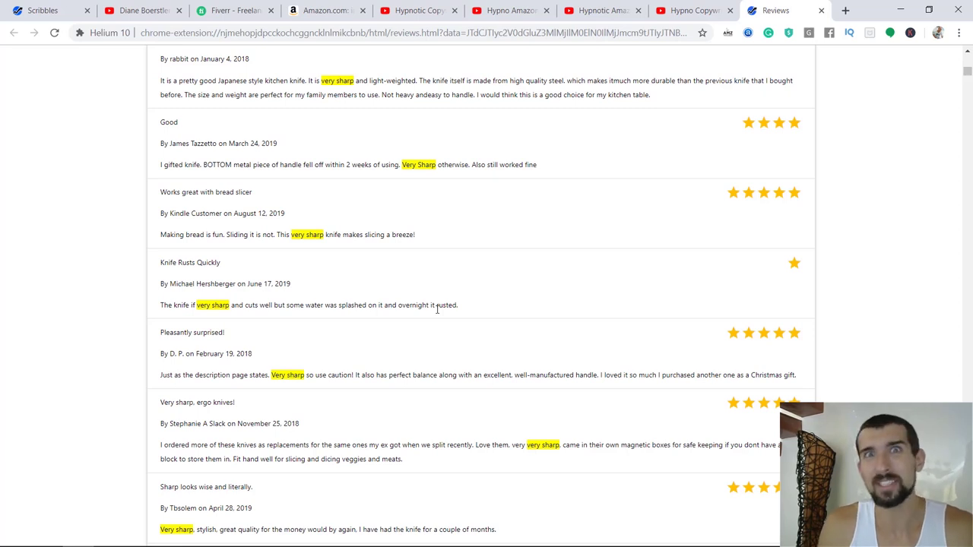
Step: Read more of the reviews containing "very sharp" and collapse that phrase in the analysis list
scroll(426, 307, down, 1)
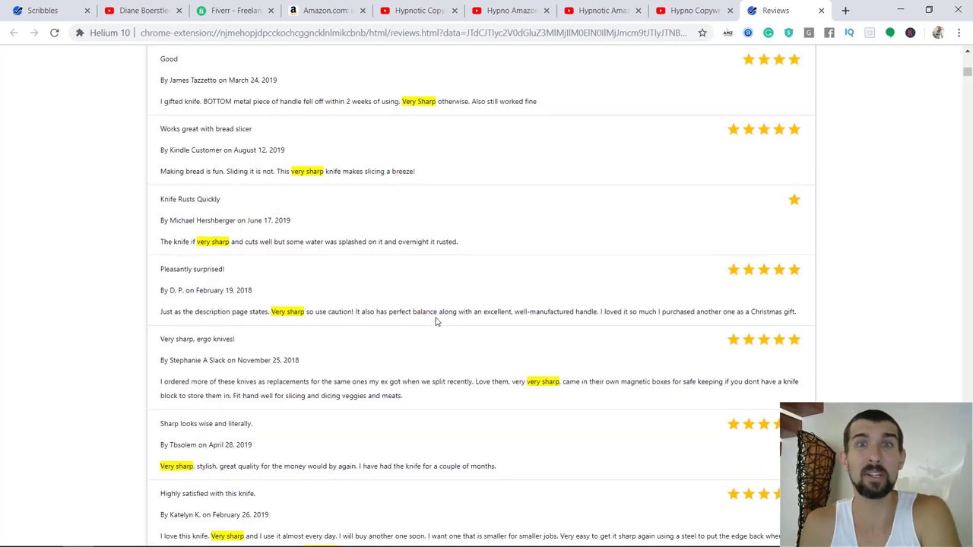
scroll(437, 311, down, 1)
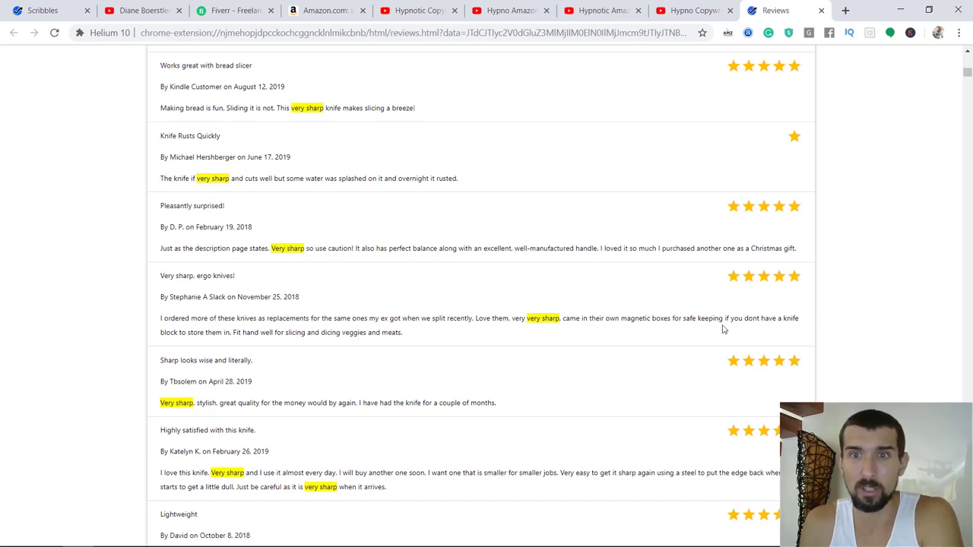
scroll(495, 332, down, 2)
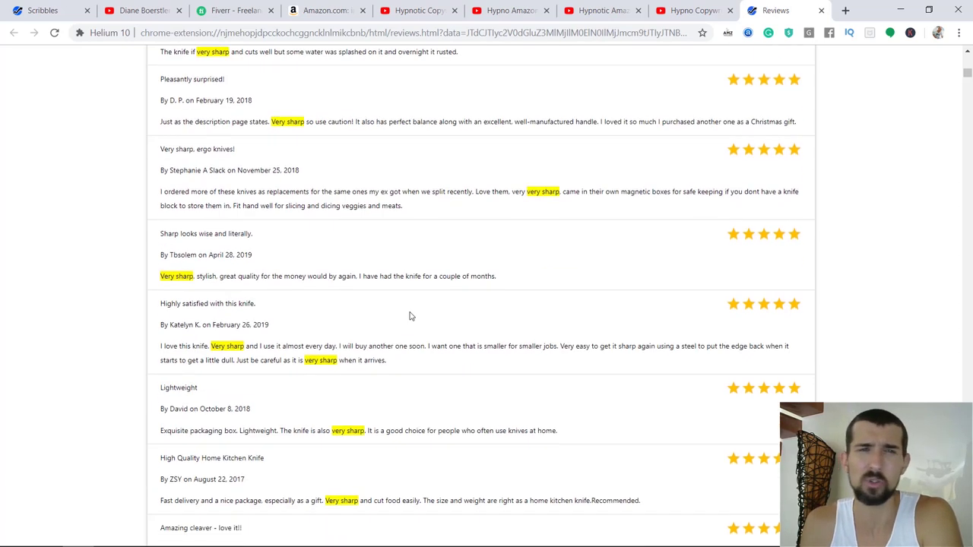
scroll(266, 315, down, 1)
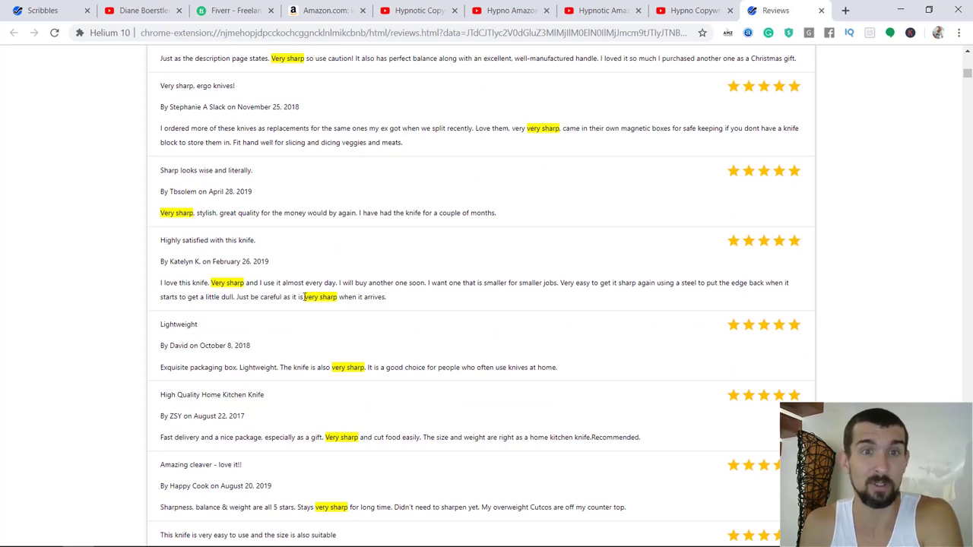
scroll(365, 305, down, 2)
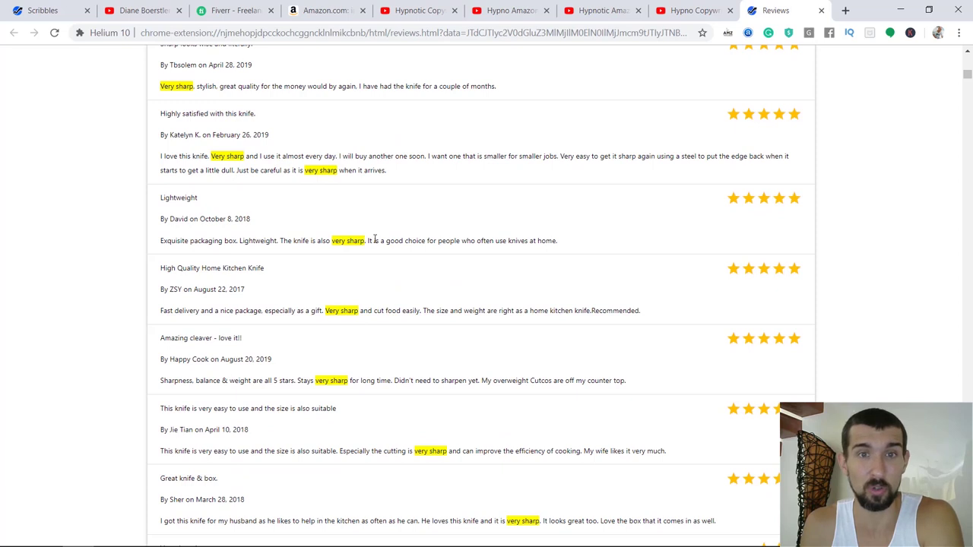
scroll(456, 228, down, 5)
drag(964, 95, 967, 57)
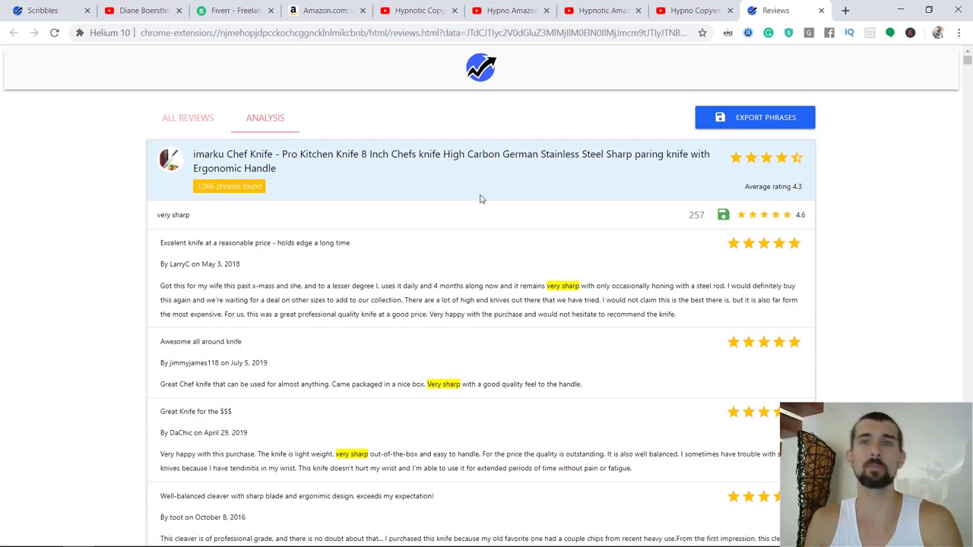
click(335, 227)
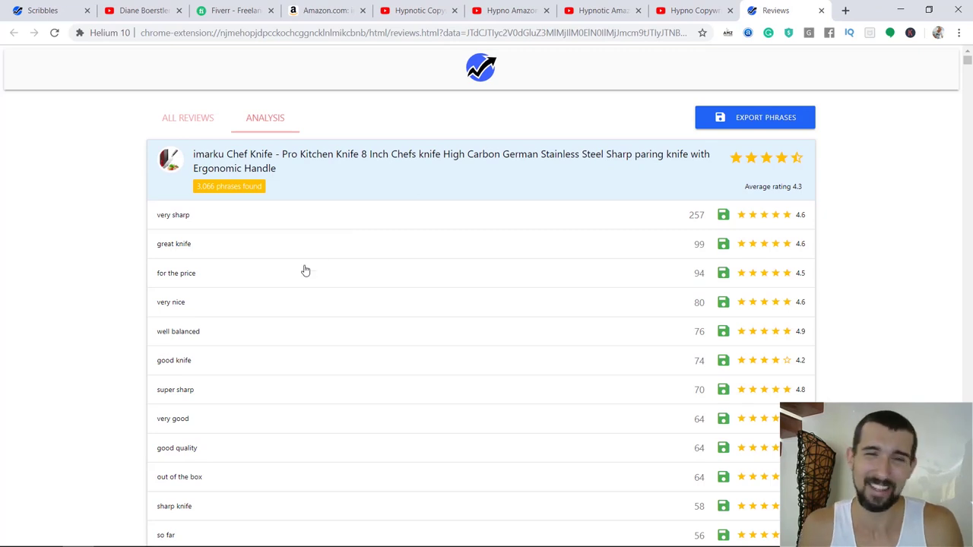
Step: Expand the phrase "well balanced", read through the reviews that contain it, and collapse it again
scroll(304, 272, down, 1)
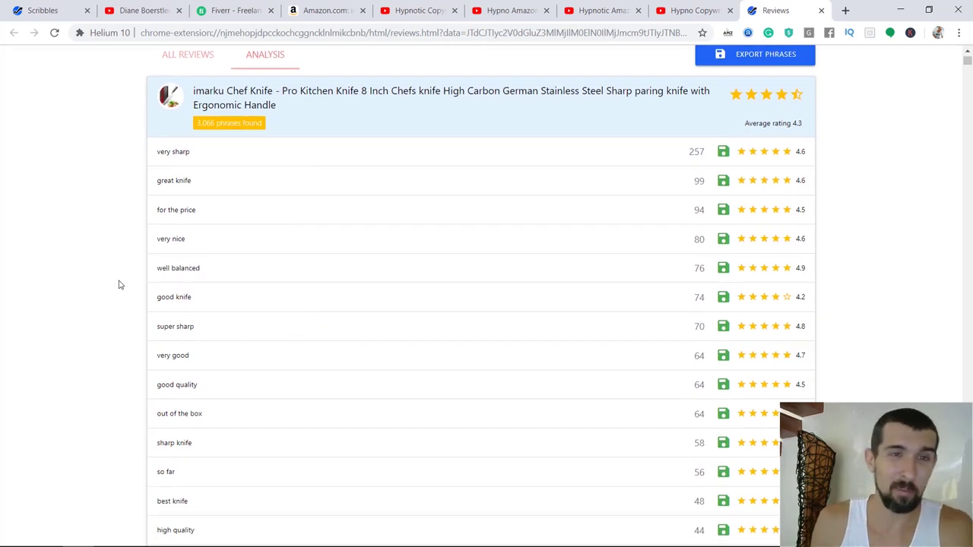
click(192, 275)
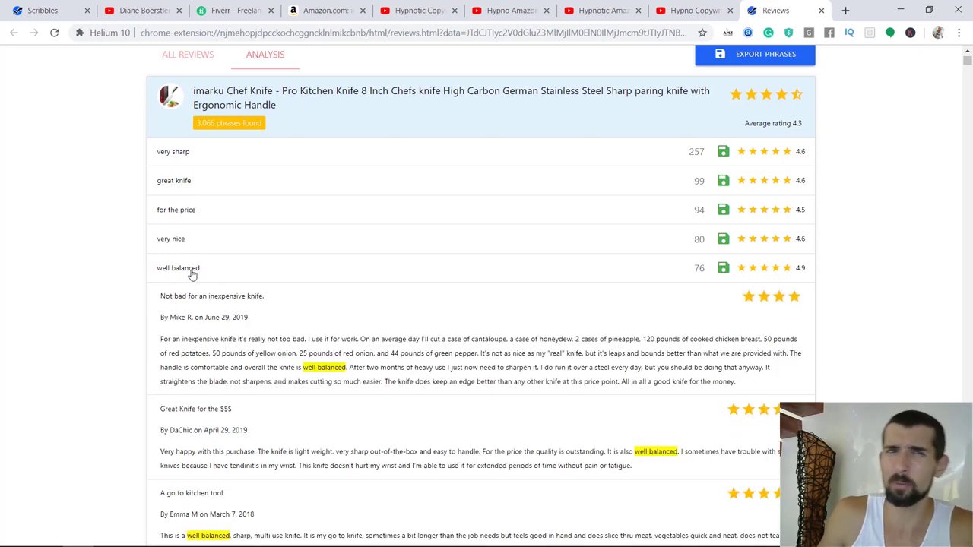
scroll(615, 325, down, 2)
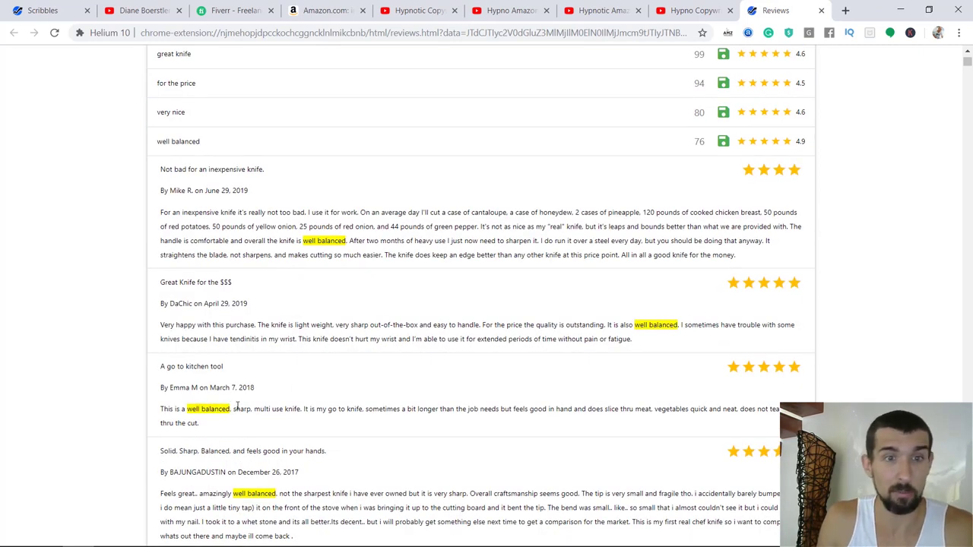
scroll(238, 407, down, 10)
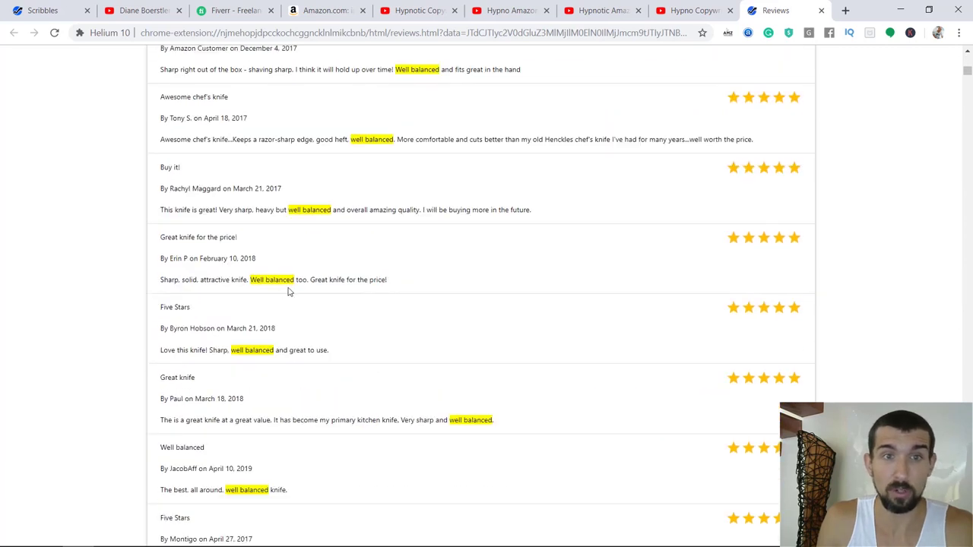
scroll(308, 297, down, 2)
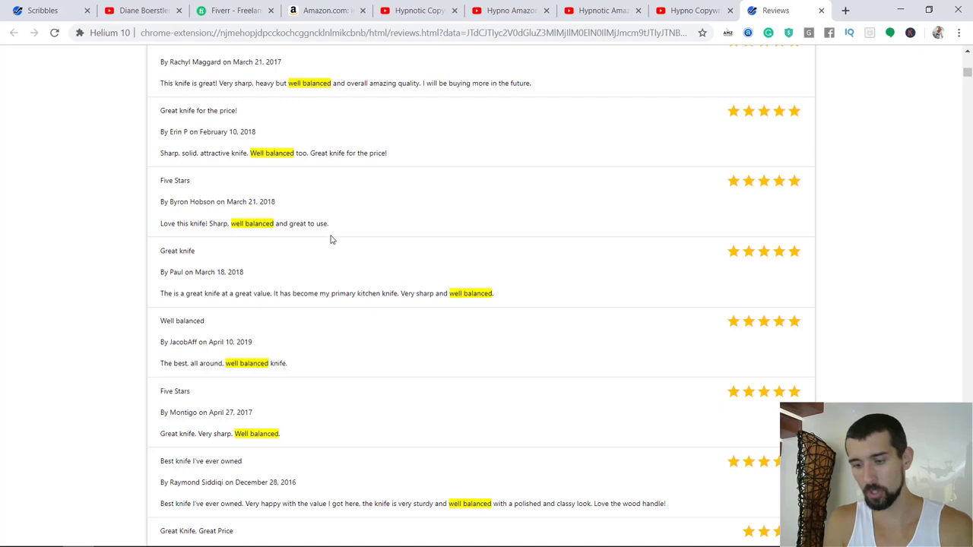
scroll(331, 239, up, 2)
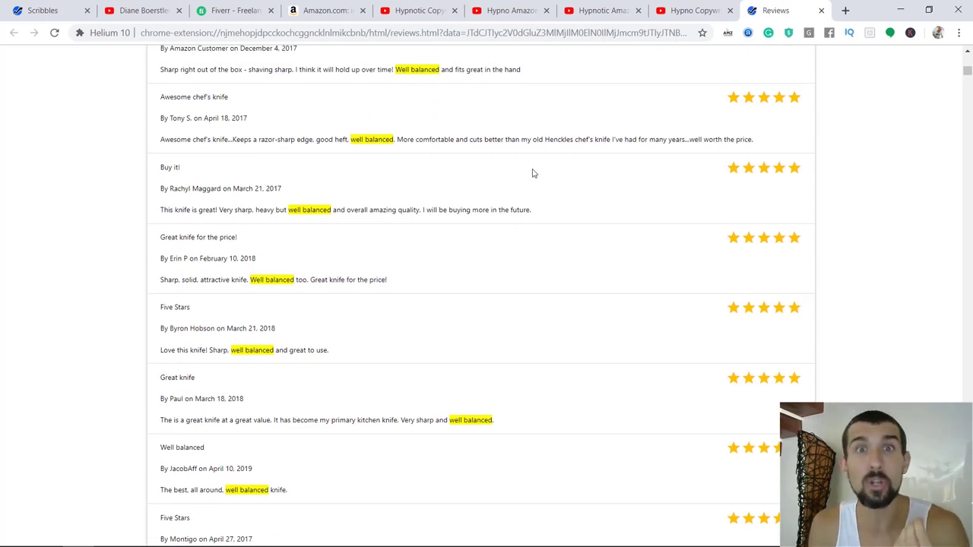
scroll(771, 178, up, 3)
drag(968, 69, 968, 55)
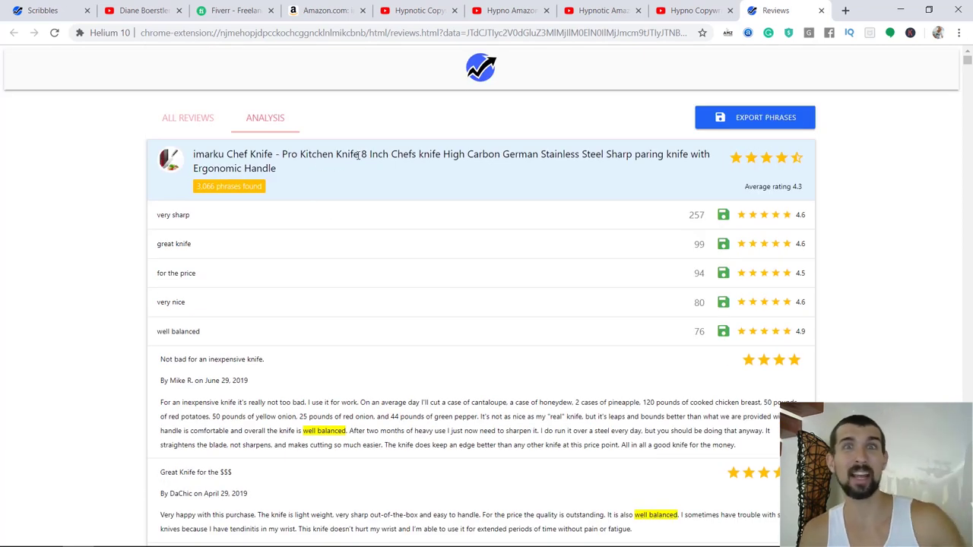
click(218, 338)
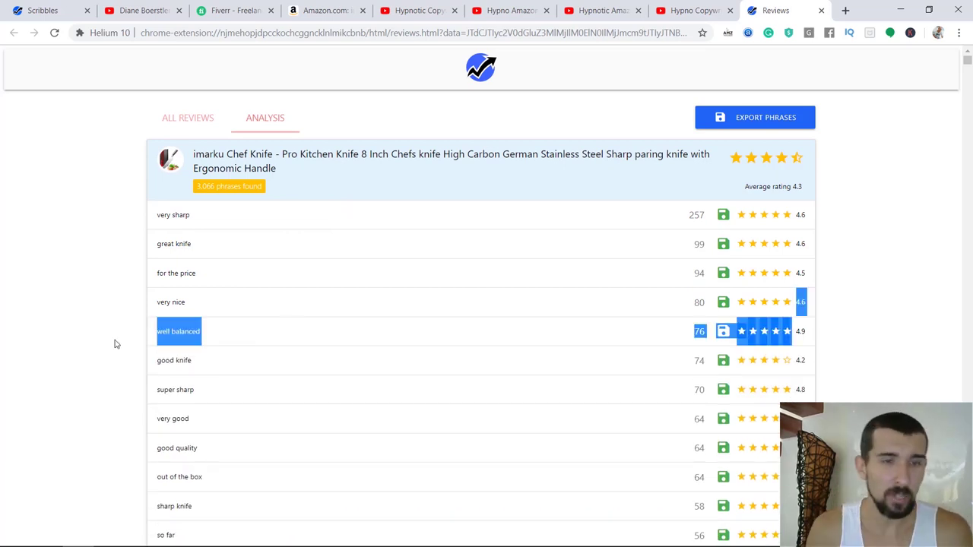
Step: Expand the phrase "out of the box", read how customers use it in their reviews, and collapse it again
scroll(196, 357, down, 2)
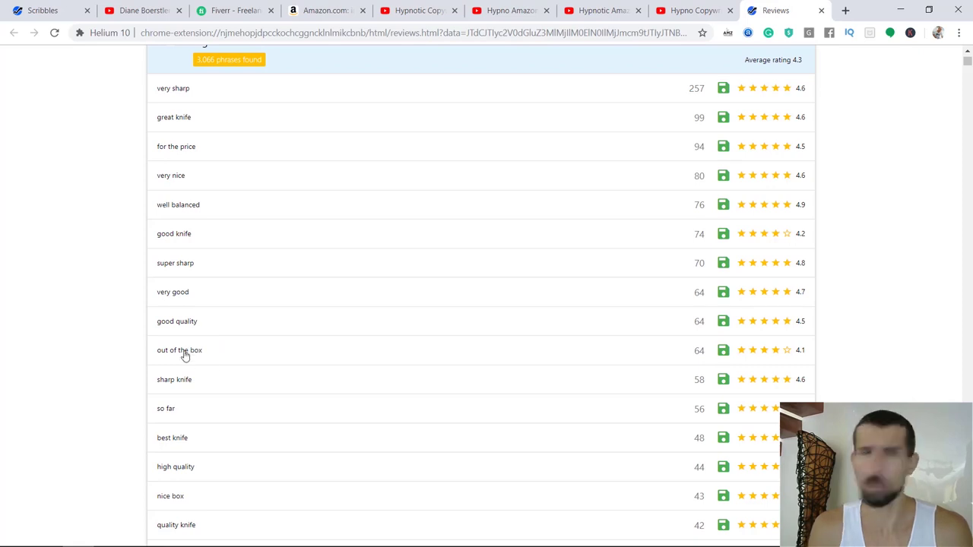
click(207, 357)
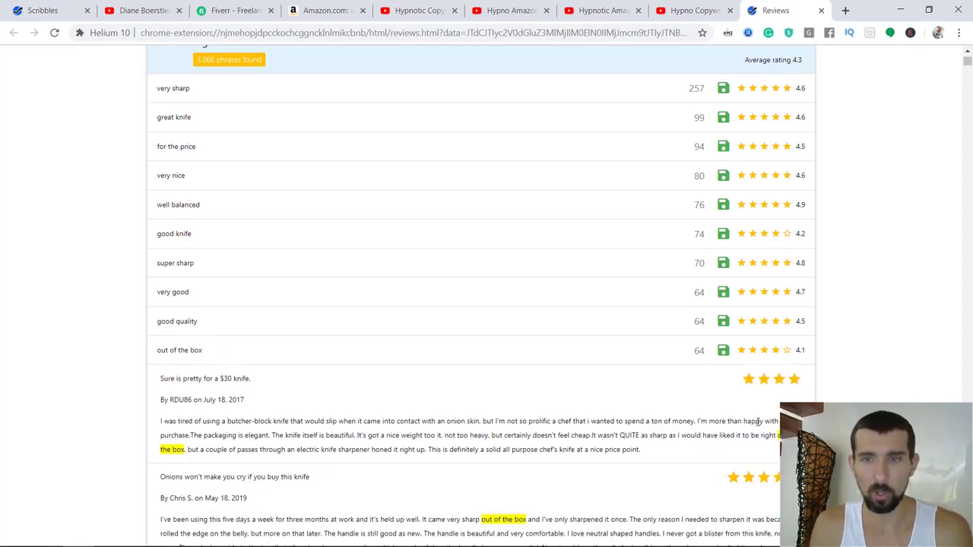
scroll(673, 432, down, 9)
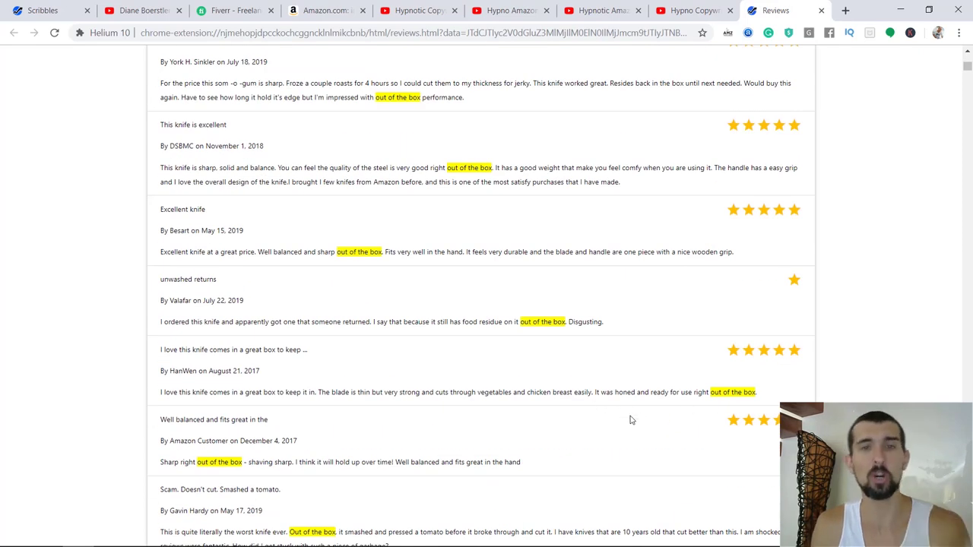
scroll(626, 360, down, 2)
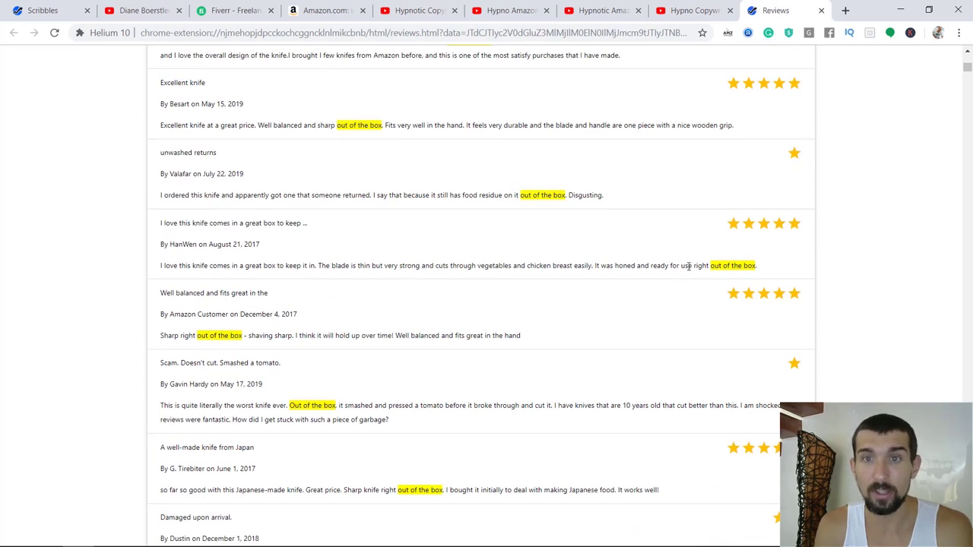
scroll(334, 355, down, 5)
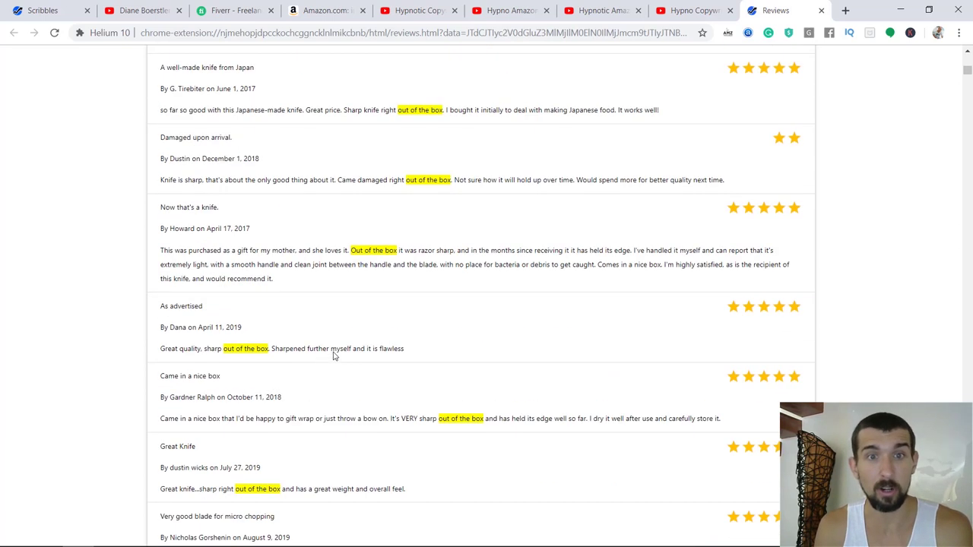
scroll(449, 248, up, 10)
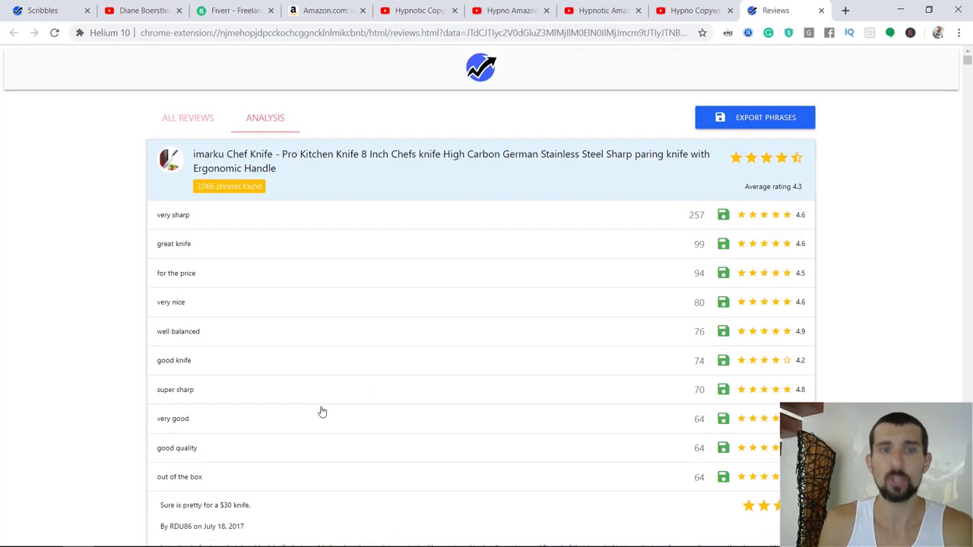
click(211, 481)
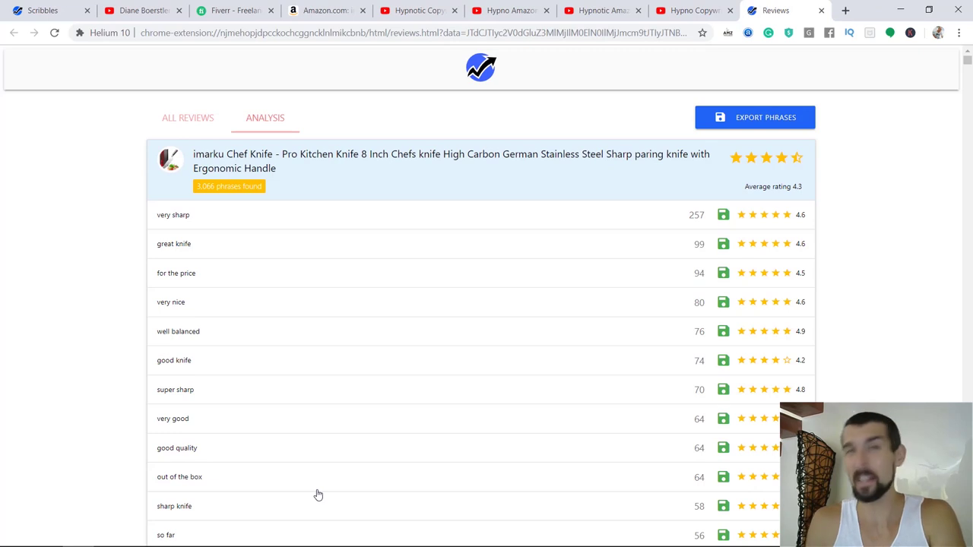
Step: Expand the phrase "so far" in the phrase analysis and read through the reviews that contain it
scroll(314, 485, down, 3)
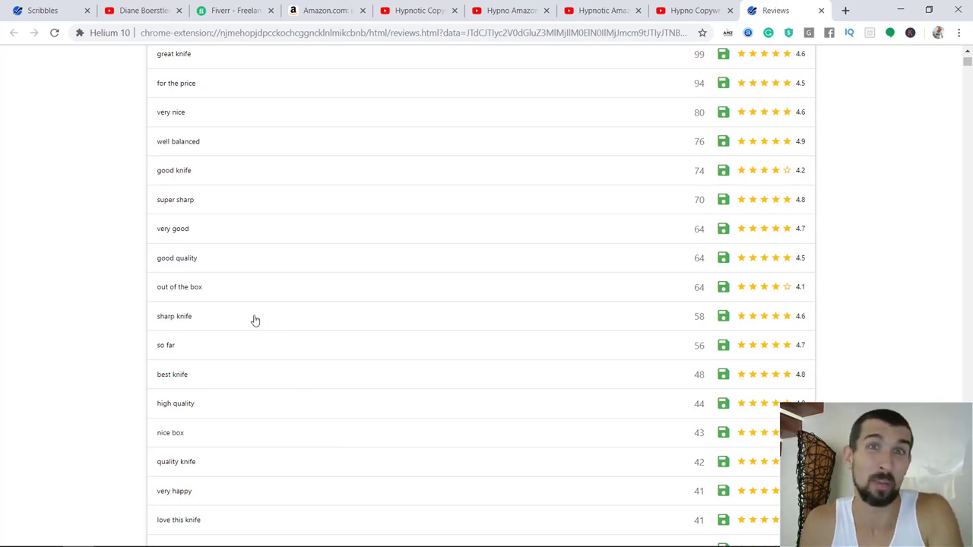
scroll(220, 300, down, 1)
click(190, 289)
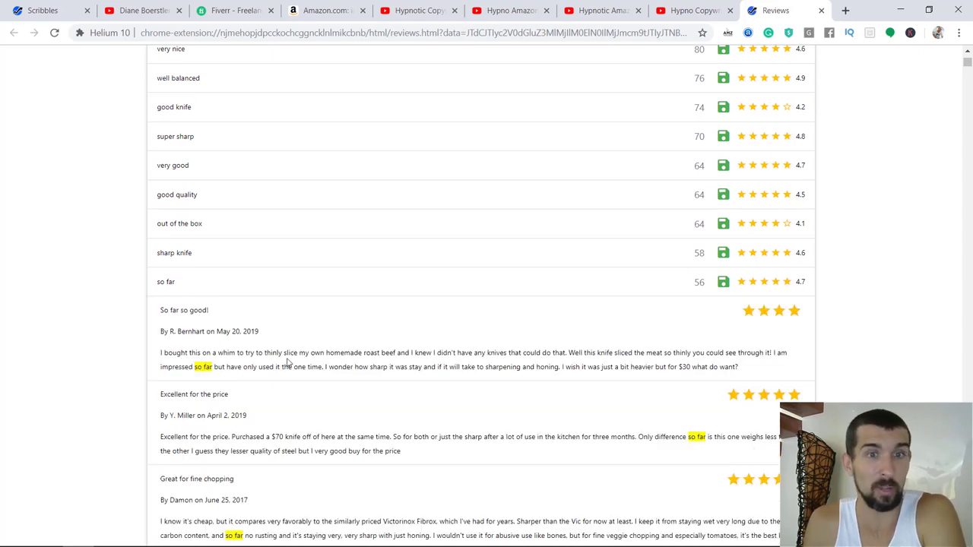
scroll(224, 366, down, 2)
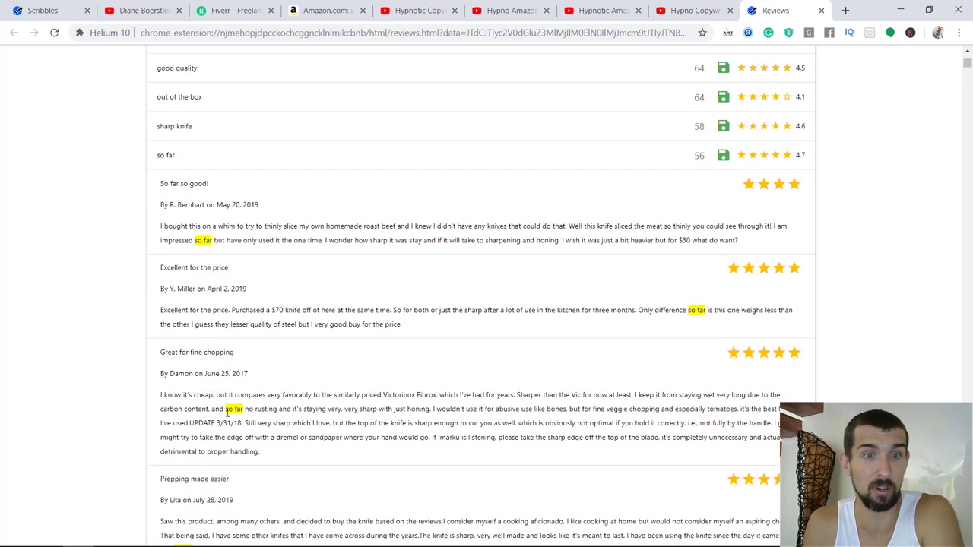
scroll(297, 410, down, 2)
scroll(279, 408, down, 4)
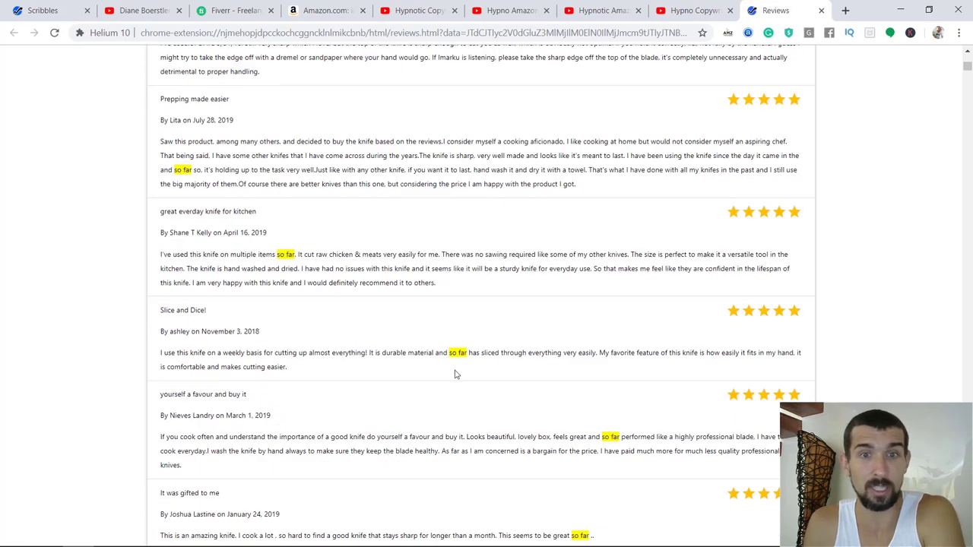
scroll(454, 373, up, 7)
Step: Collapse the "so far" reviews and return to the Scribbles listing editor
click(240, 223)
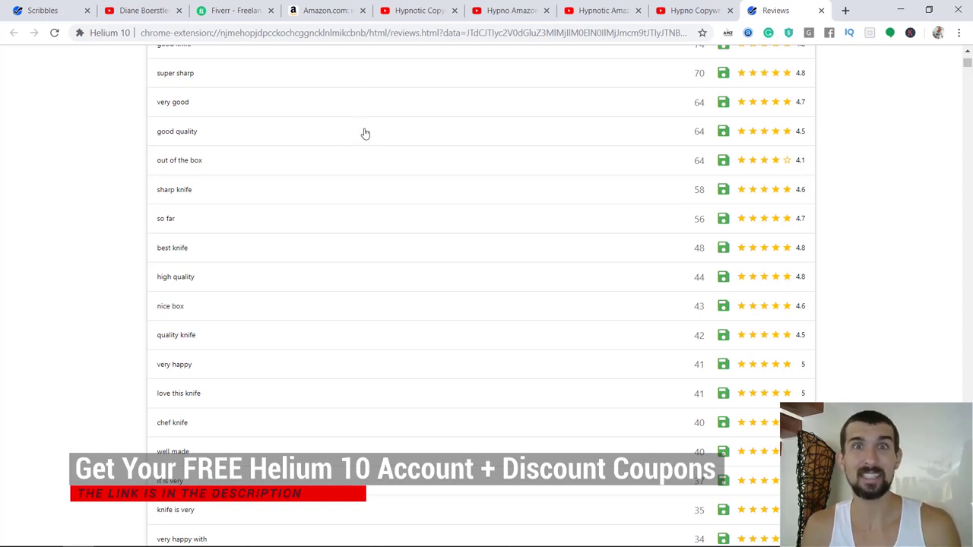
scroll(363, 131, up, 4)
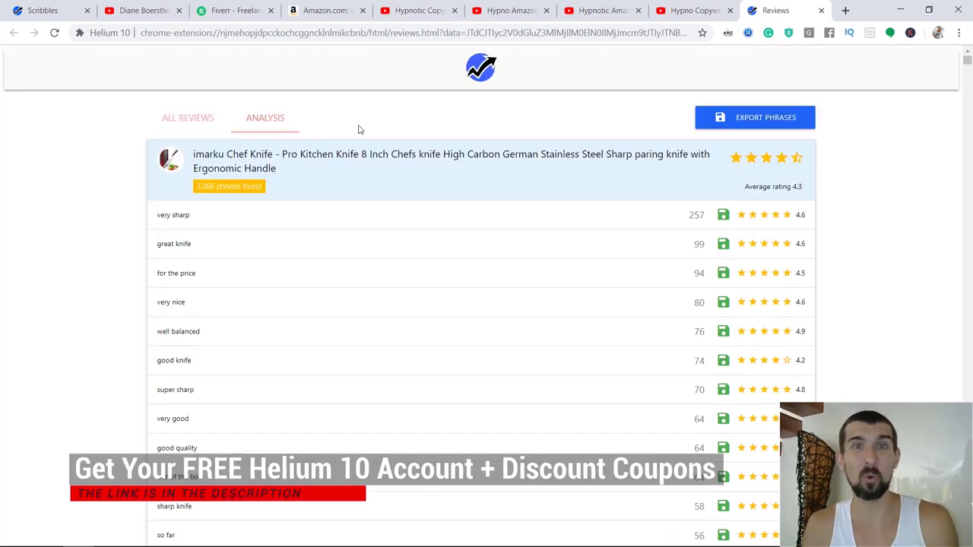
click(35, 9)
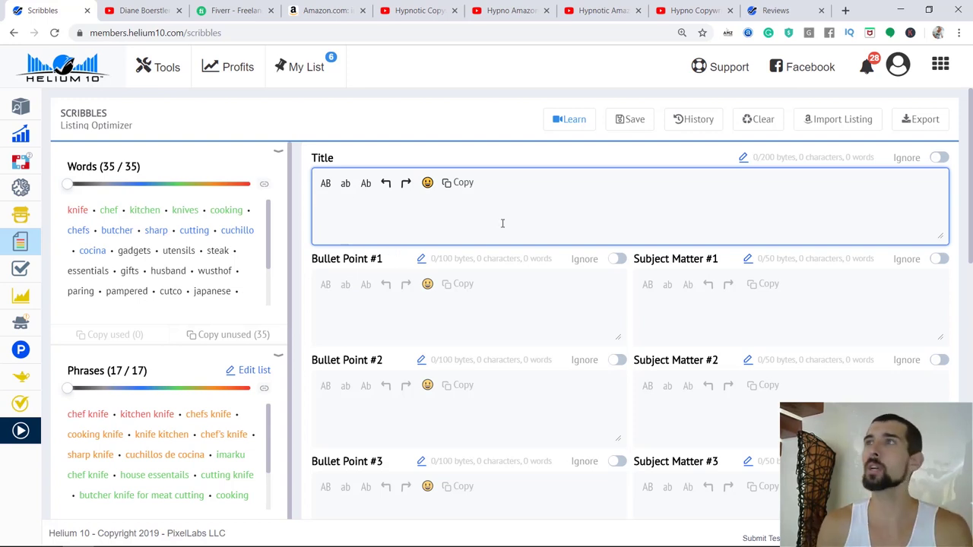
Step: Title the listing "Chef Knife - Razor Sharp Stainless Steel Kitchen Knife With A Well Balanced Built & Ergonomic Handle - Great For Professional & Everyday In Home Usage"
text(Chef Knife - Razor Sharp Stainless Steel Kitchen Knife With A Well Balanced Built & Ergonomic Handle - Great For Professional & Everyday In Home Usage)
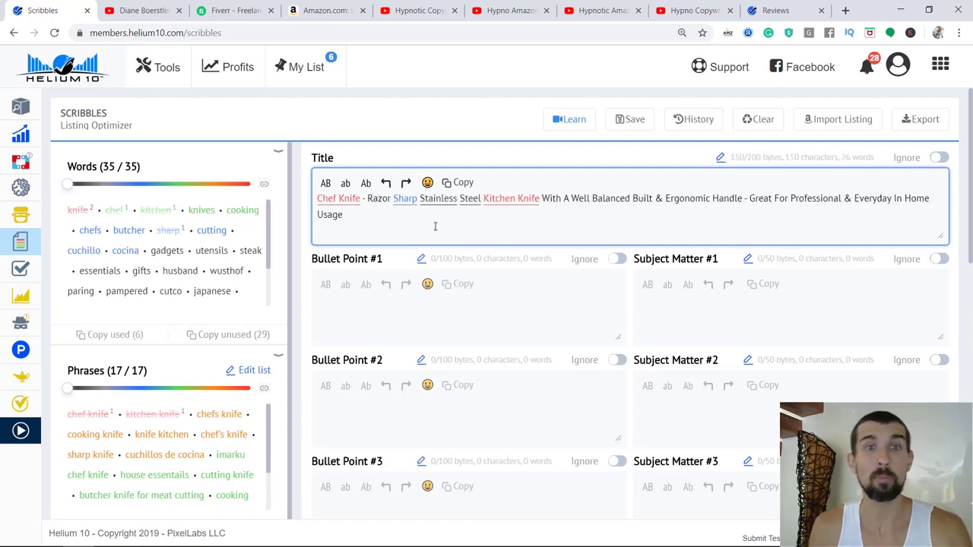
Step: Review the main keywords "Chef Knife" and "Kitchen Knife" and the "Well Balanced Built & Ergonomic Handle" wording in the title
drag(361, 199, 341, 199)
click(324, 200)
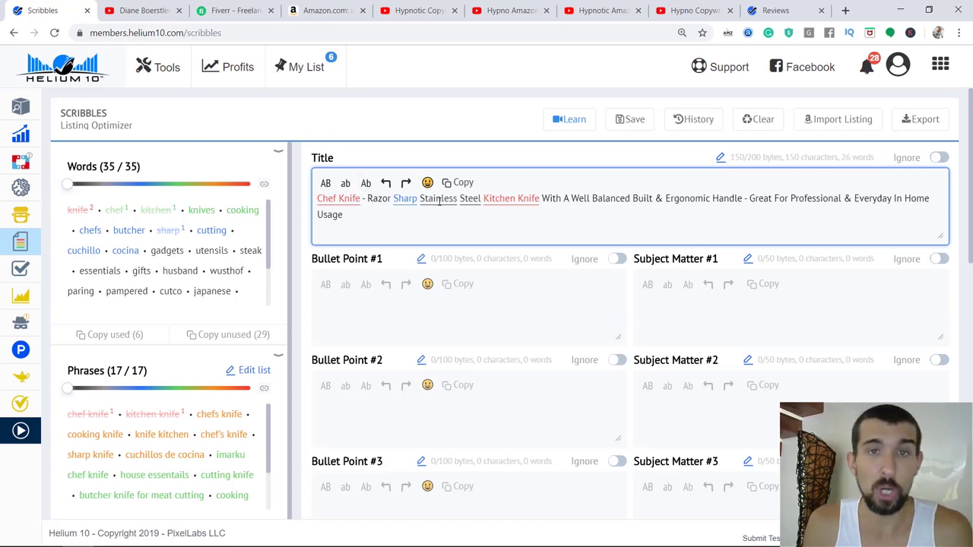
drag(487, 202, 532, 206)
click(532, 206)
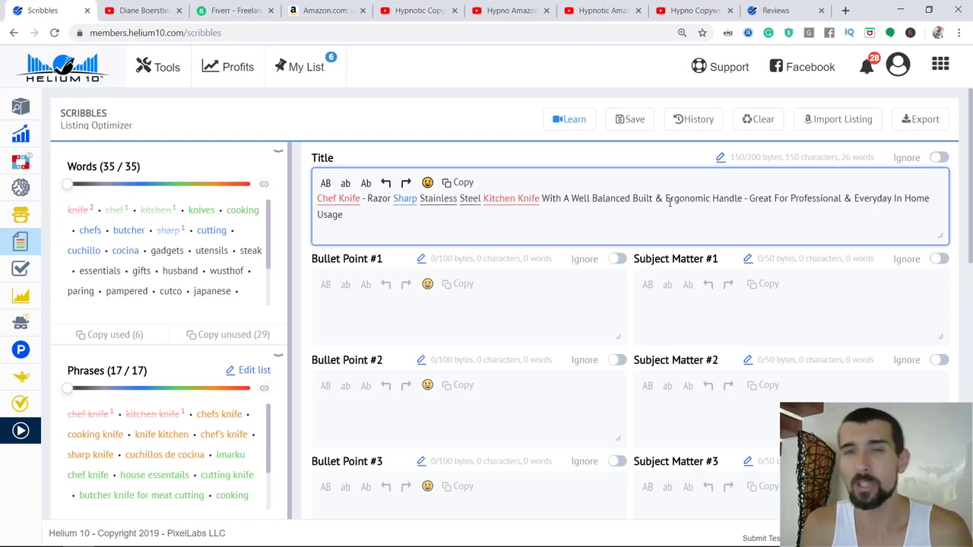
click(620, 199)
drag(666, 199, 746, 196)
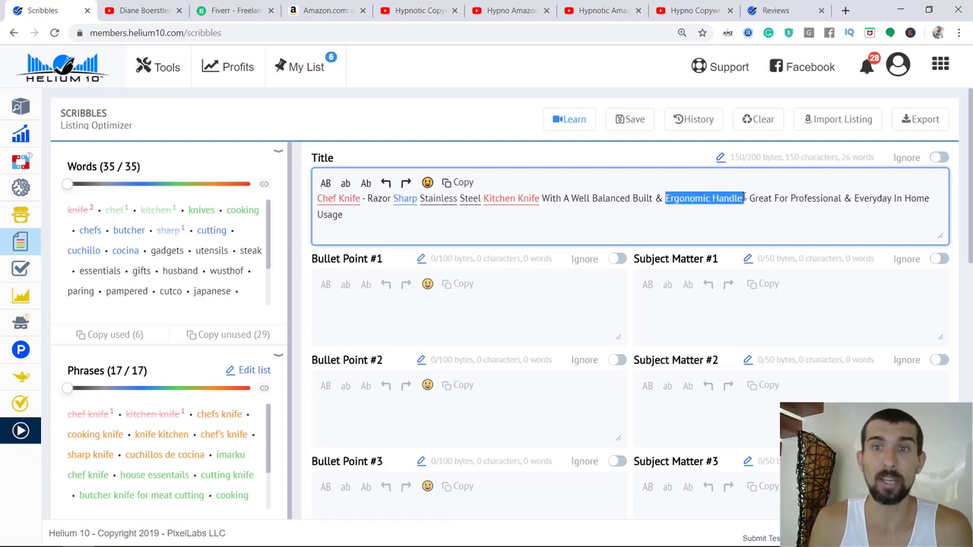
click(623, 194)
drag(655, 200, 592, 199)
click(592, 200)
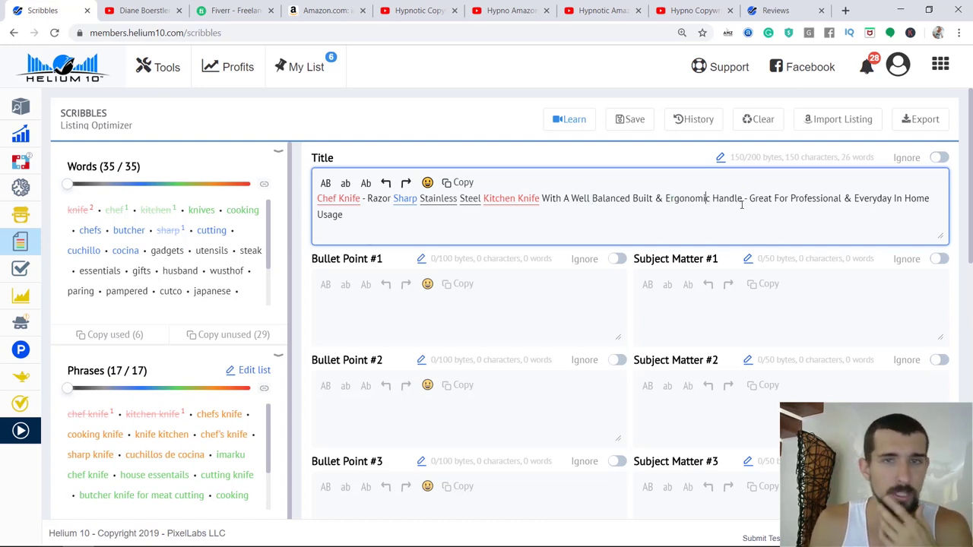
Step: Review the title's closing phrase about professional and everyday home usage, and check it against the word and phrase lists
mouse_move(750, 199)
mouse_down()
mouse_move(912, 216)
mouse_move(755, 199)
mouse_up()
click(862, 221)
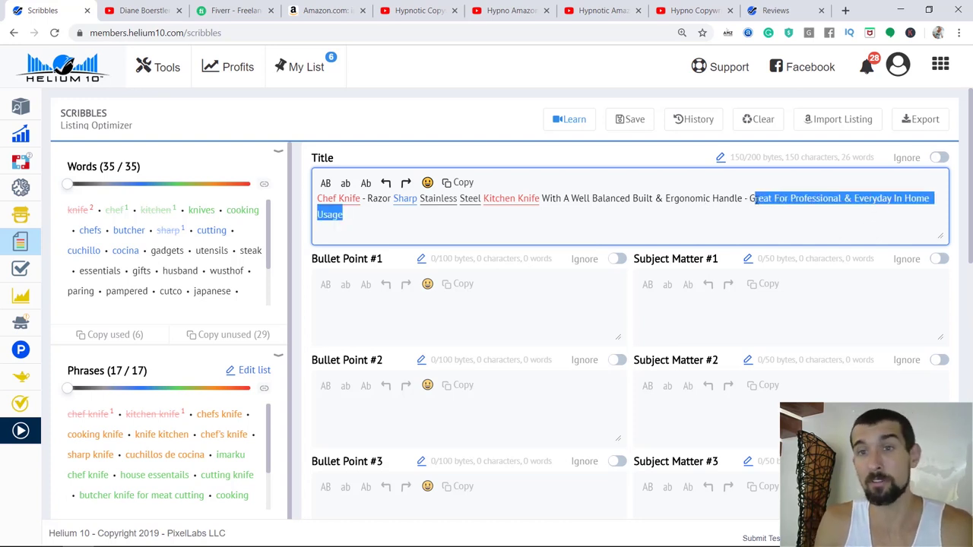
double_click(761, 199)
click(767, 214)
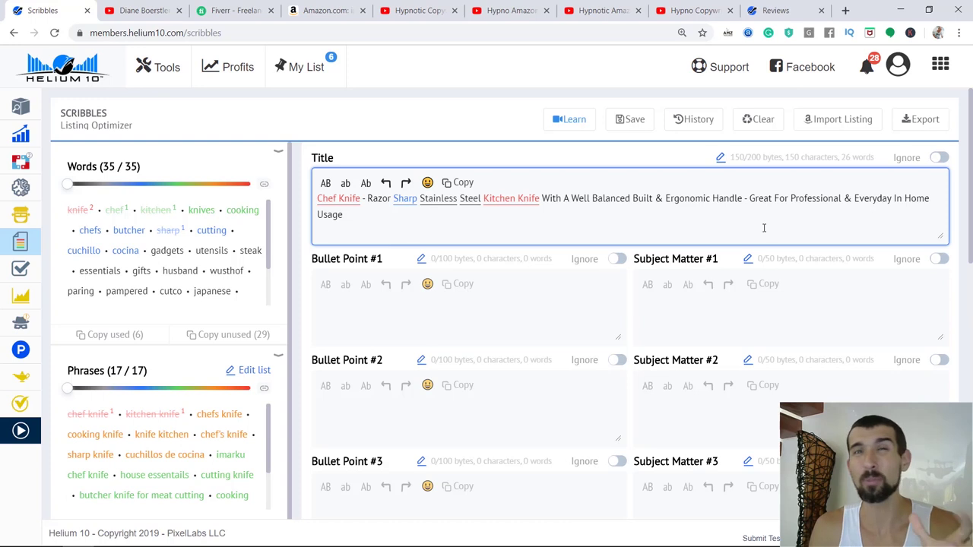
scroll(275, 408, down, 2)
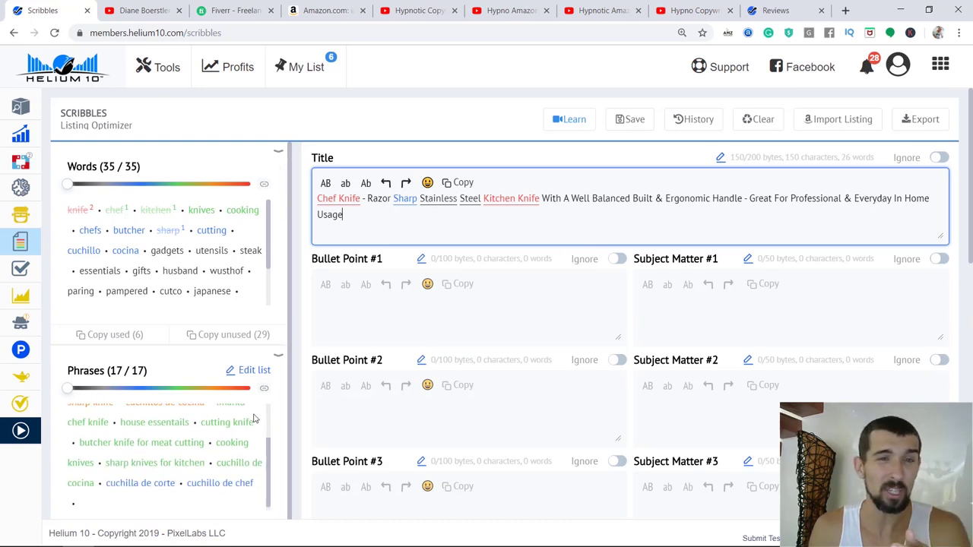
drag(774, 199, 790, 200)
click(791, 200)
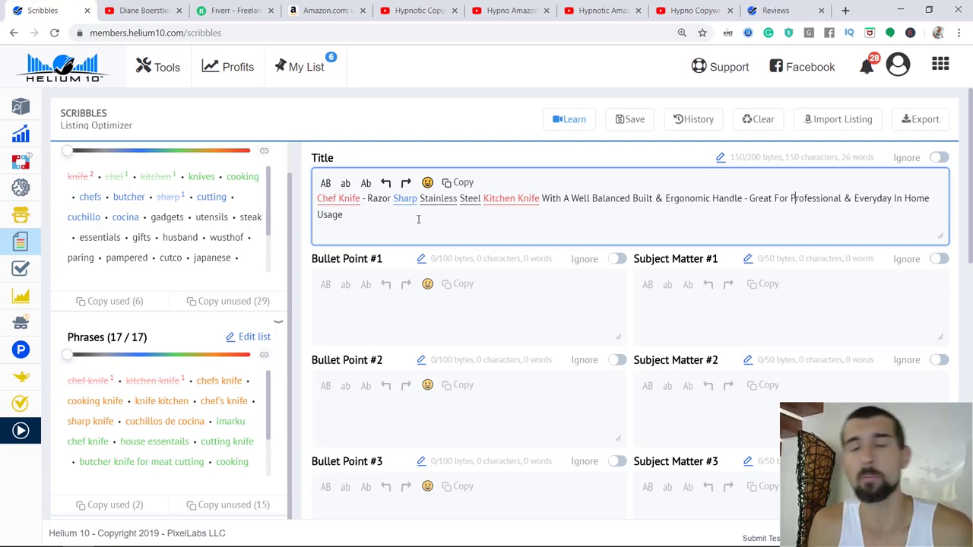
scroll(220, 210, up, 1)
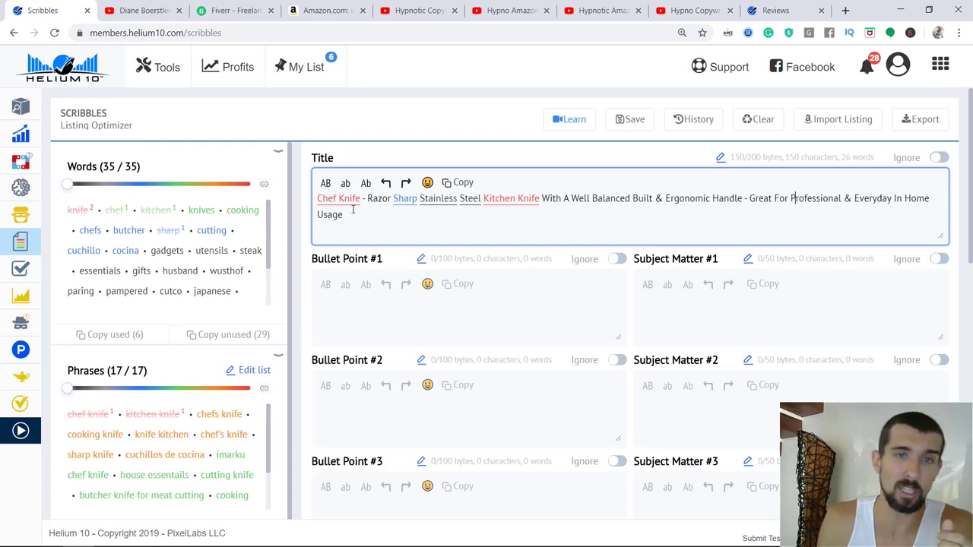
Step: Copy "Chef Knife" from the start of the title into Bullet Point #1
drag(362, 196, 302, 203)
key(ctrl+c)
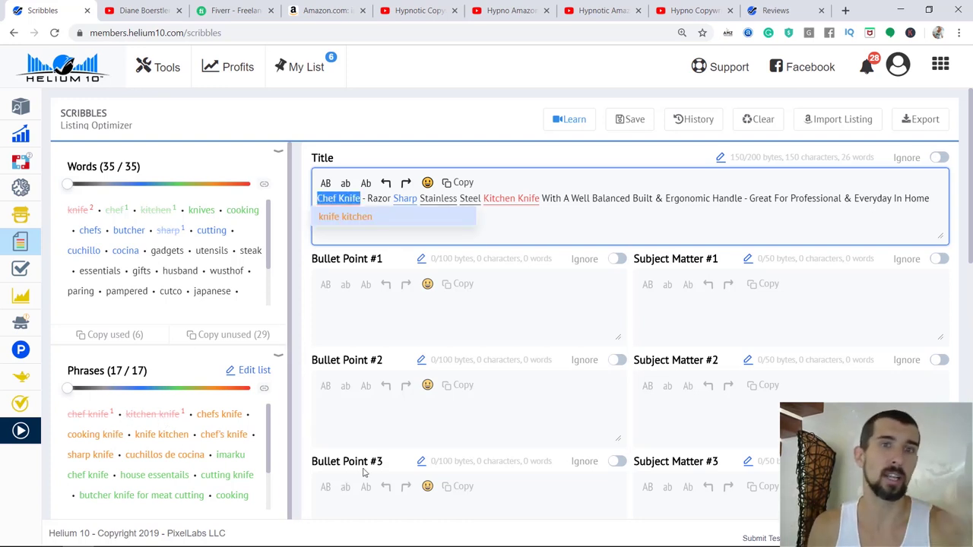
click(482, 334)
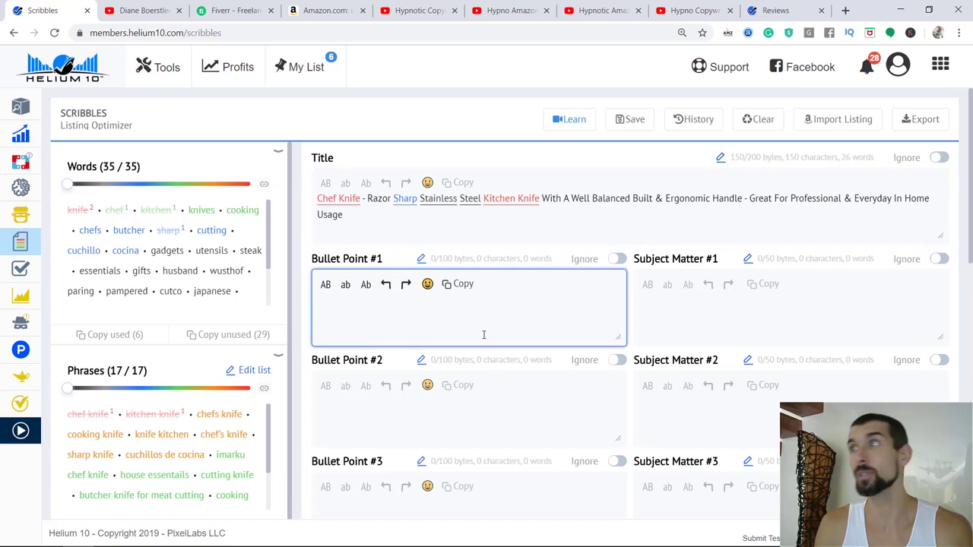
key(ctrl+v)
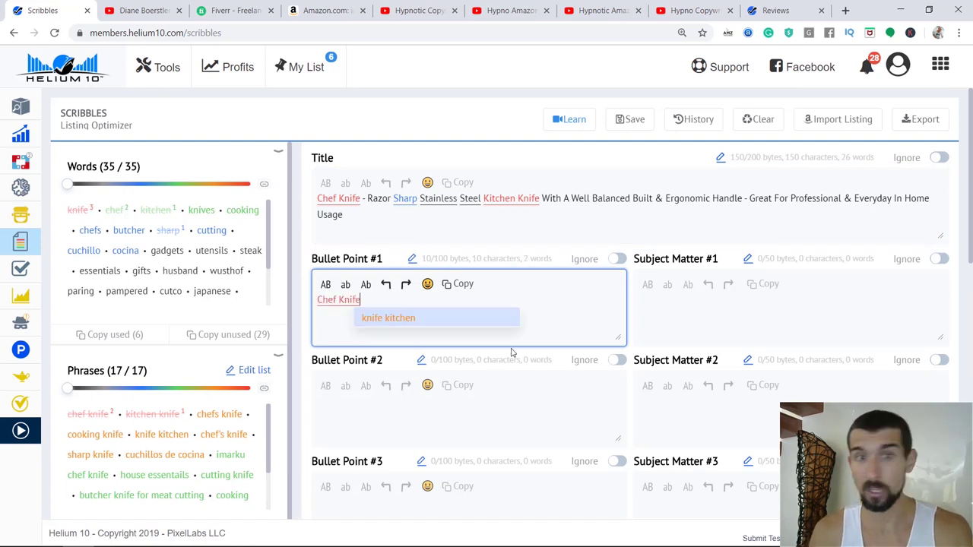
Step: Add the copied "Chef Knife" keyword to the Description, Subject Matter #1 and Search Terms
click(514, 422)
scroll(476, 327, down, 8)
click(518, 326)
key(ctrl+v)
scroll(519, 326, up, 8)
click(691, 235)
key(ctrl+v)
scroll(560, 282, down, 8)
click(410, 474)
key(ctrl+v)
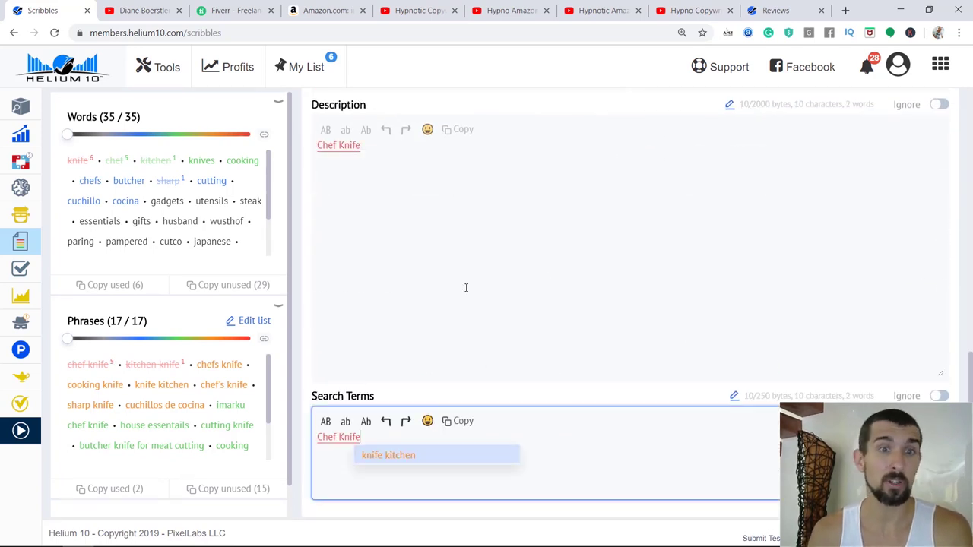
click(464, 285)
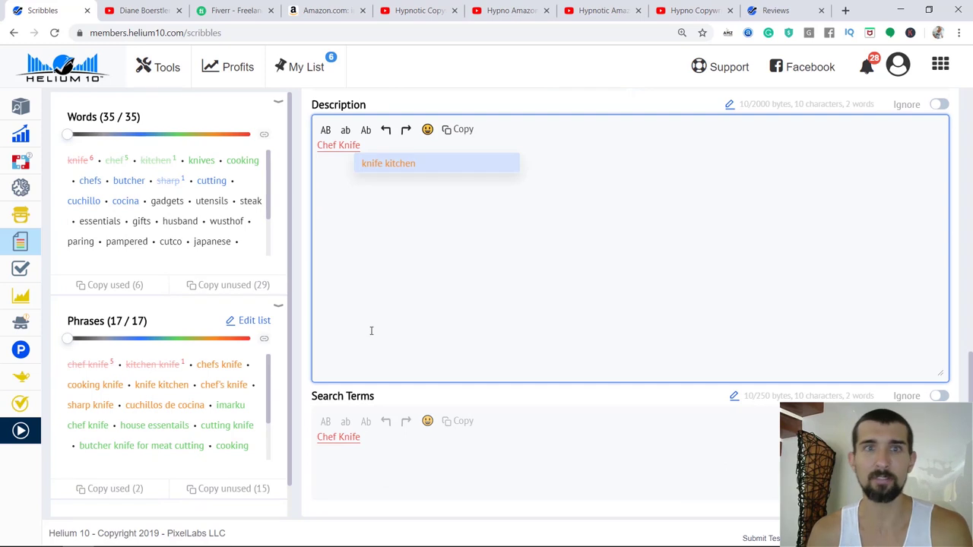
Step: Go back over the title, Subject Matter #1 and Bullet Point #1 to check where "Chef Knife" is placed
scroll(377, 329, up, 8)
scroll(415, 322, up, 1)
click(556, 222)
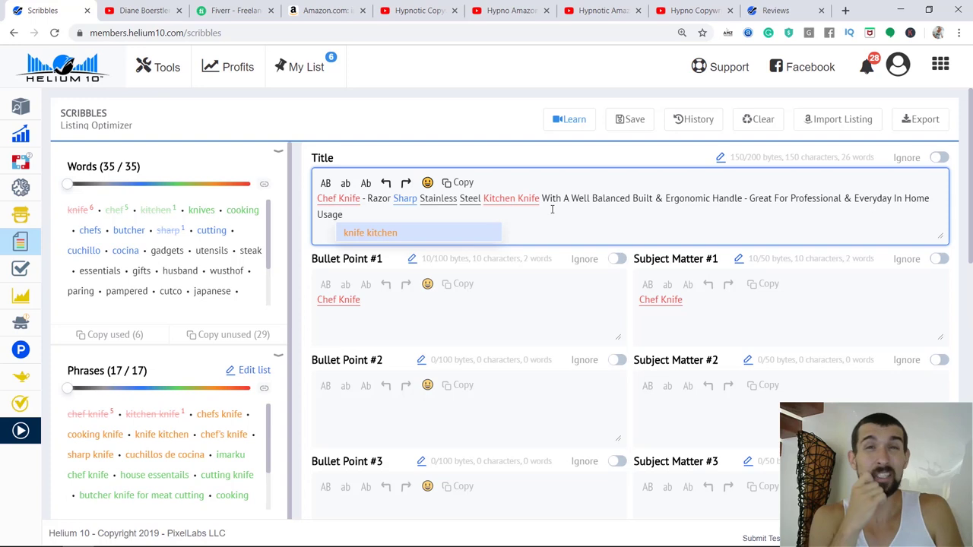
click(702, 312)
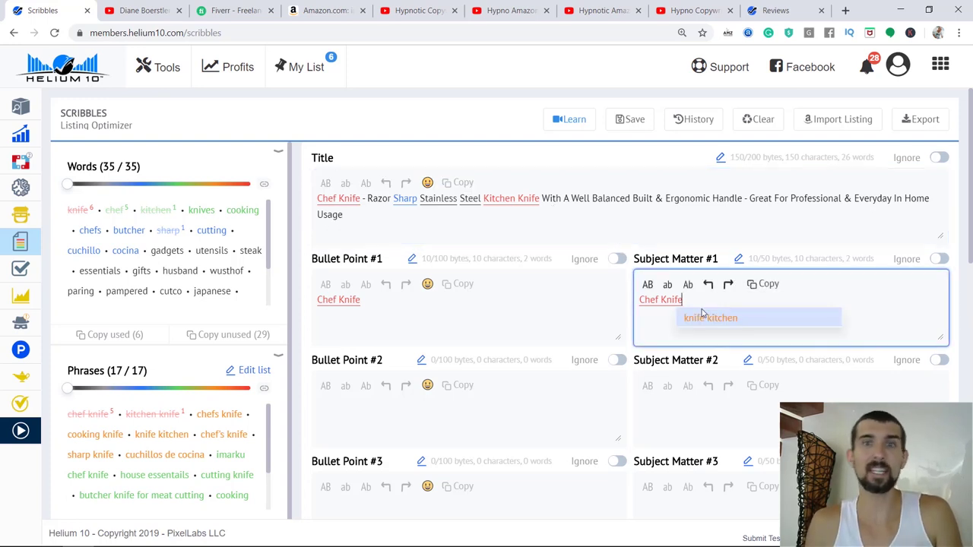
click(550, 300)
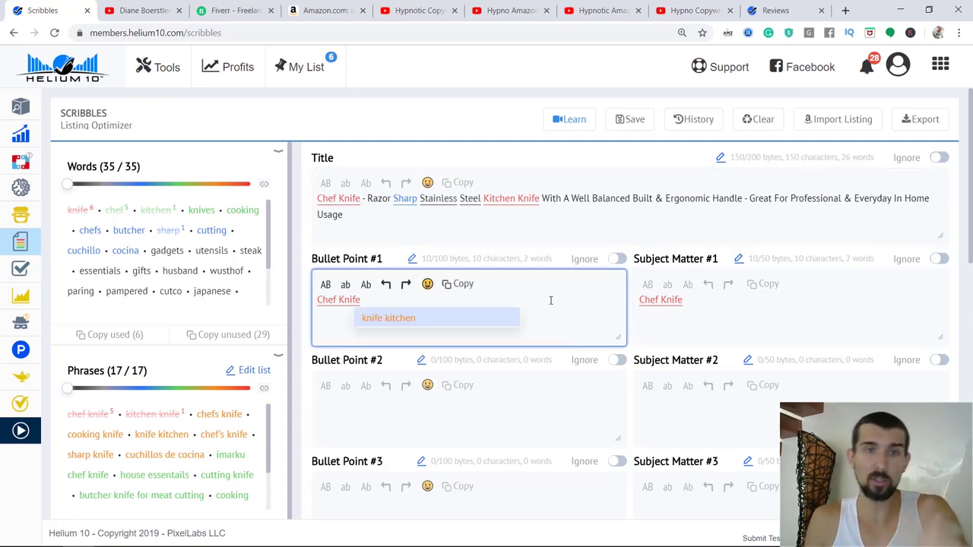
Step: Try adding a second "Chef Knife" at the end of the title, and delete it again
click(459, 219)
key(ctrl+v)
drag(389, 215, 345, 215)
key(BackSpace)
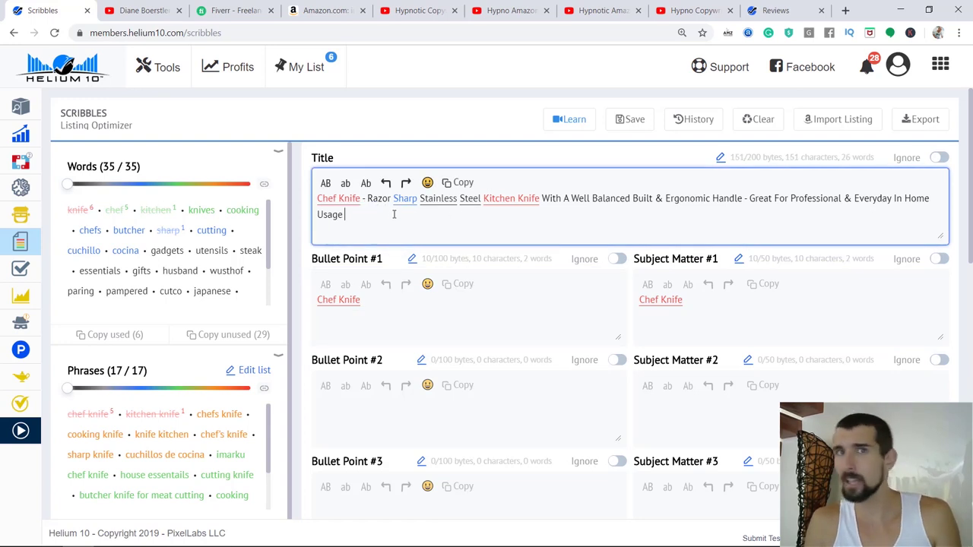
Step: Try inserting the suggested phrase "knife kitchen" in Bullet Point #1, and undo the insertion
click(378, 298)
click(386, 318)
key(ctrl+z)
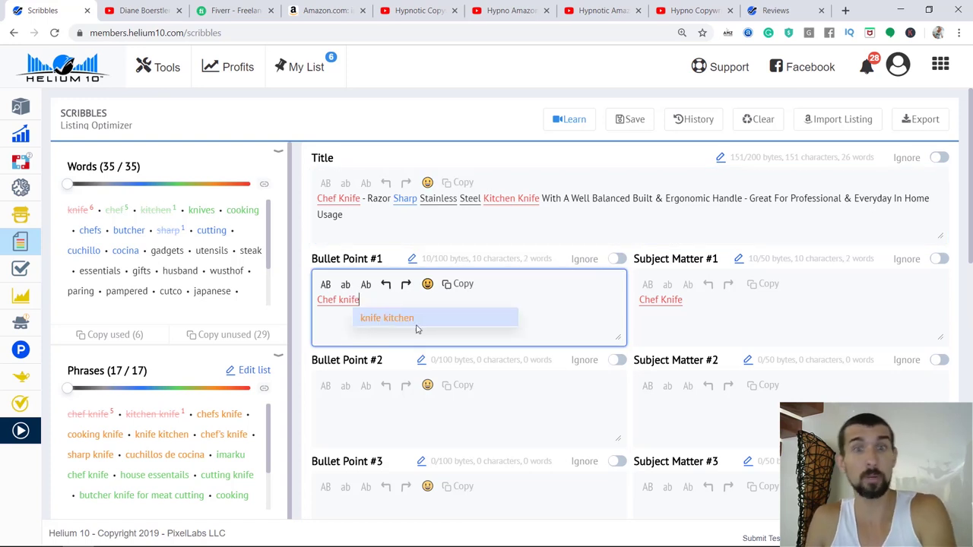
Step: Study the keyword-infused title templates in the Hypnotic Copywriting V7 video on YouTube, and return to Bullet Point #2 in Scribbles
click(418, 12)
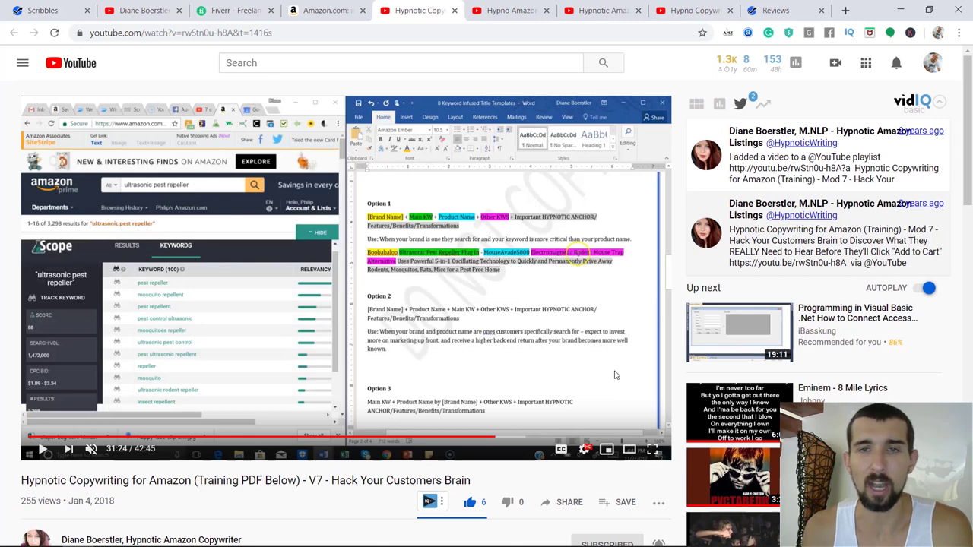
click(653, 452)
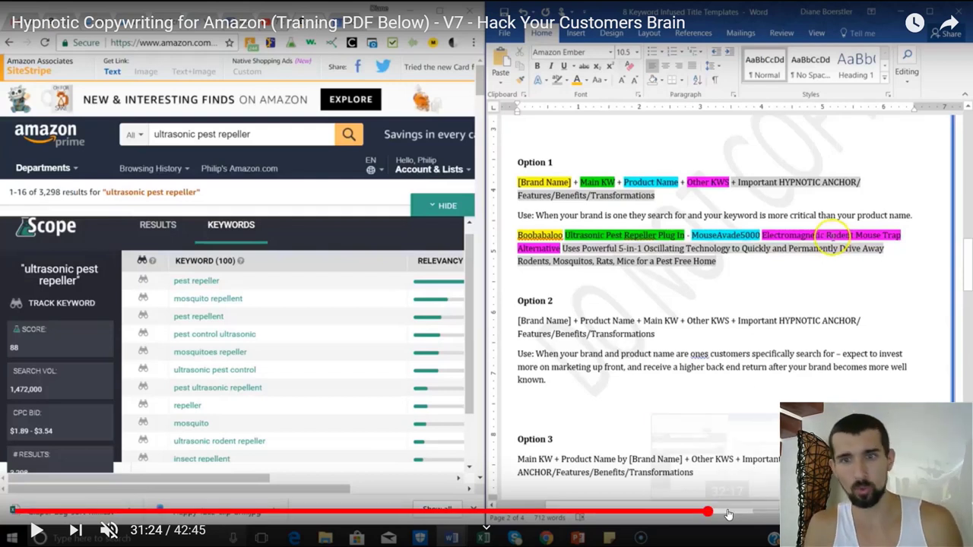
drag(729, 515, 849, 513)
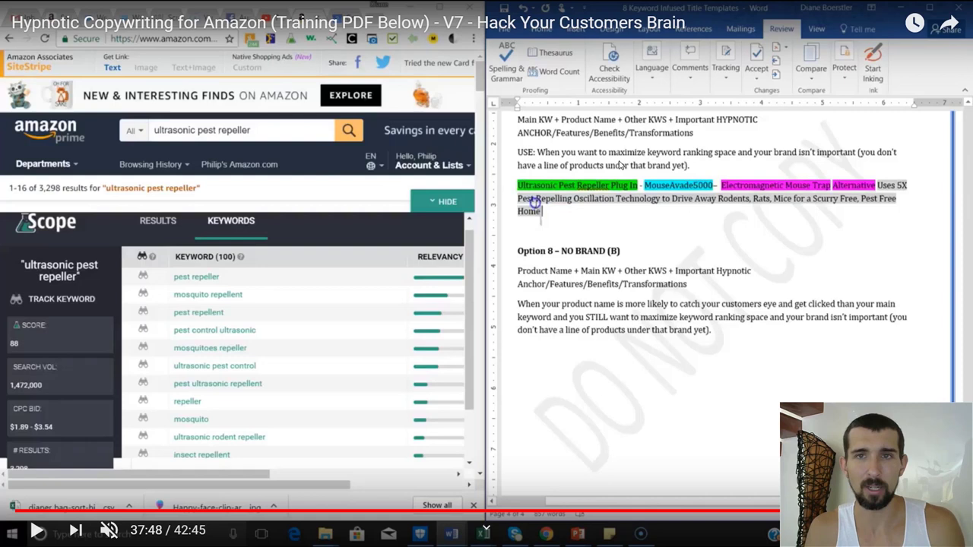
key(Right)
key(Right)
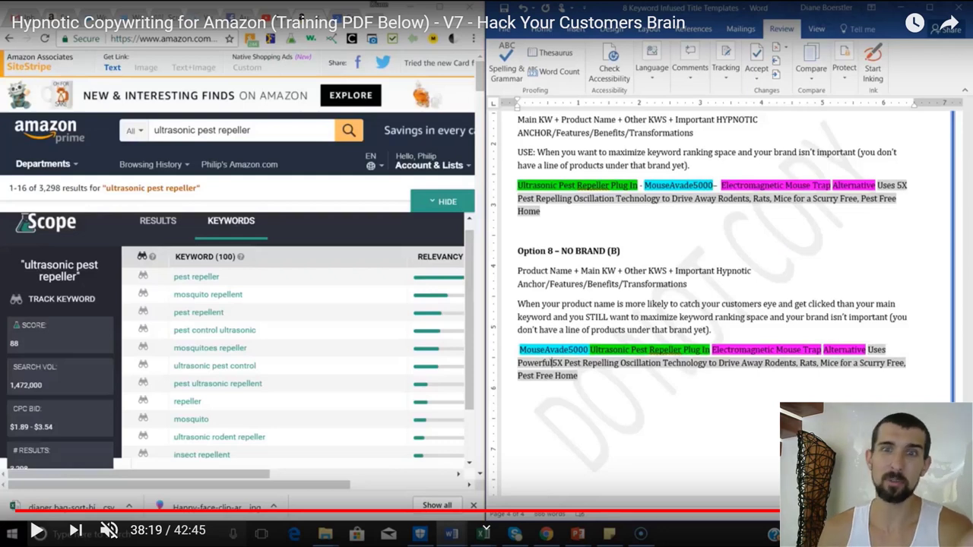
key(Escape)
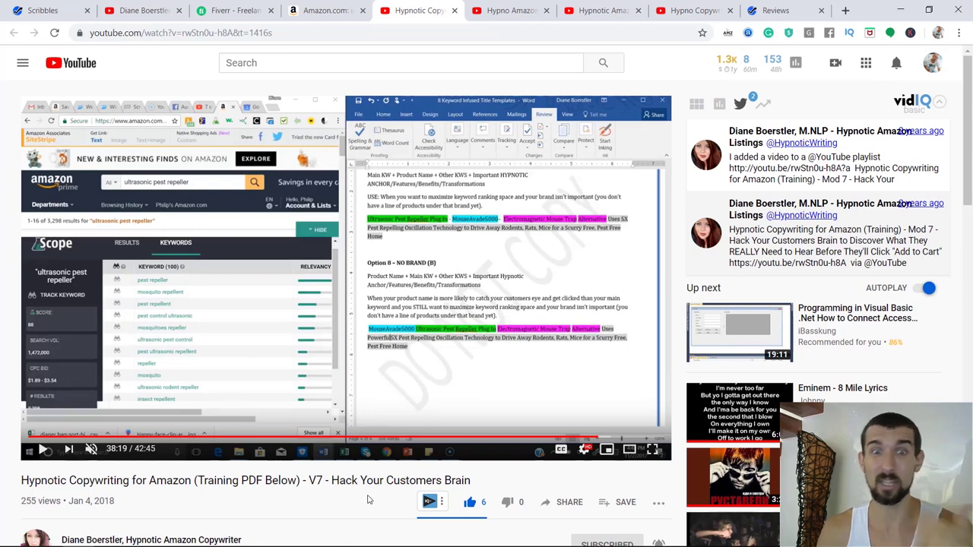
drag(352, 480, 458, 481)
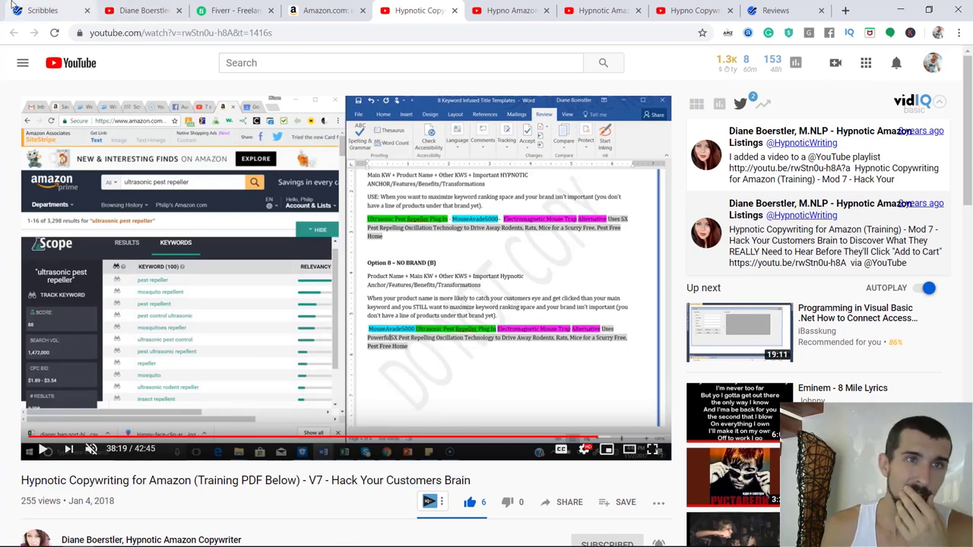
click(42, 10)
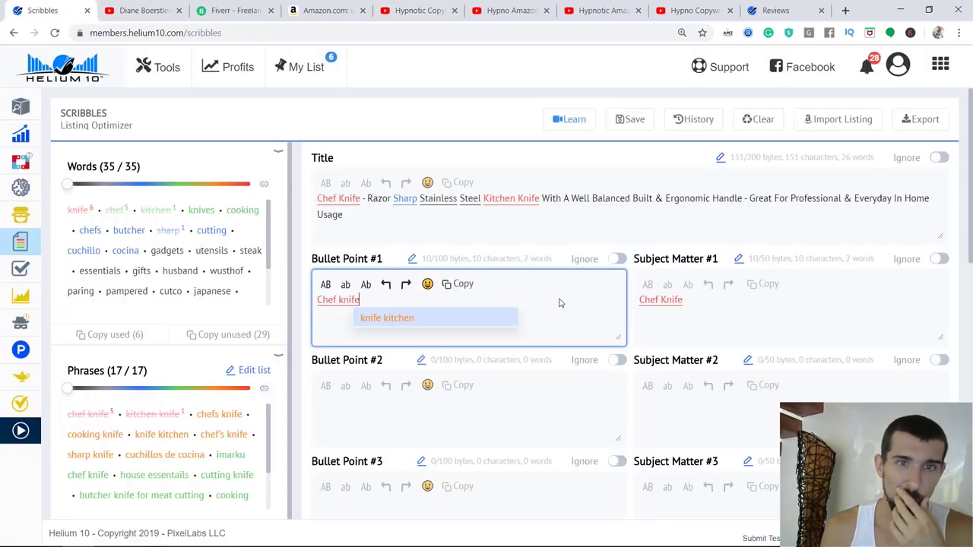
click(541, 388)
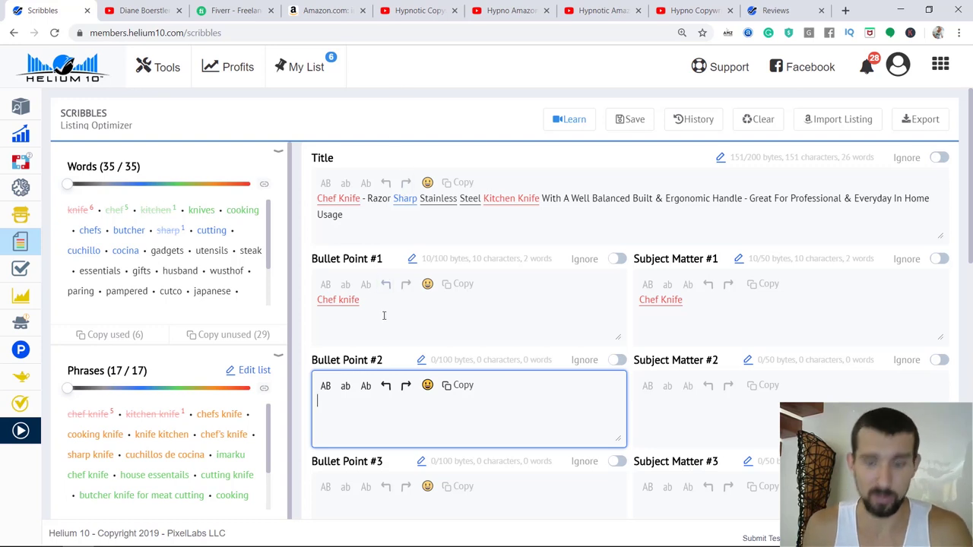
Step: Switch to the YouTube training videos on bullet points, parts 1 and 2, and examine their bullet point examples and templates
click(509, 12)
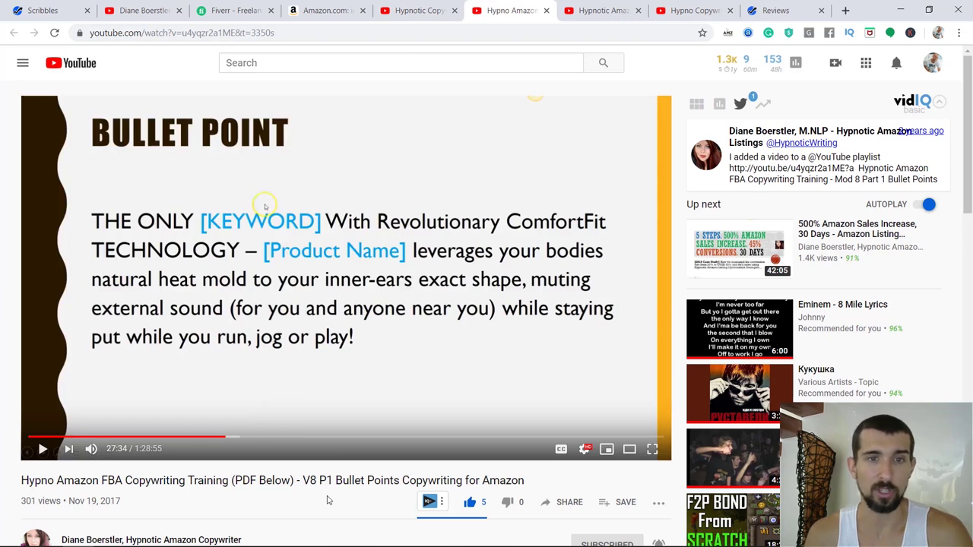
click(580, 15)
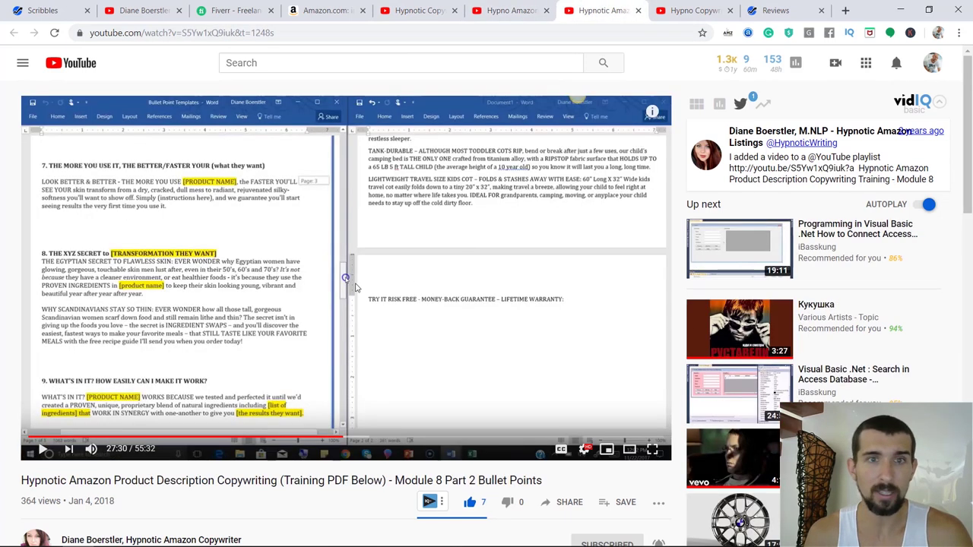
click(502, 11)
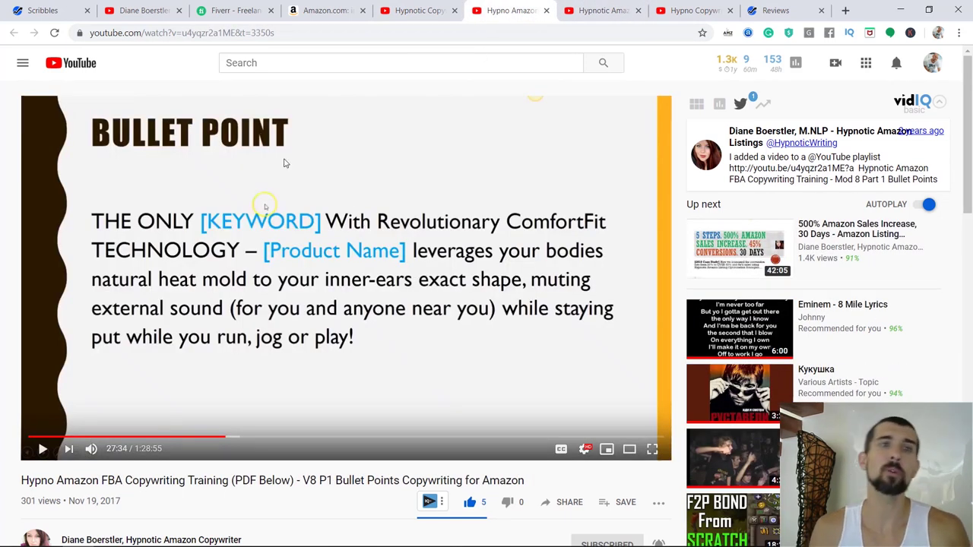
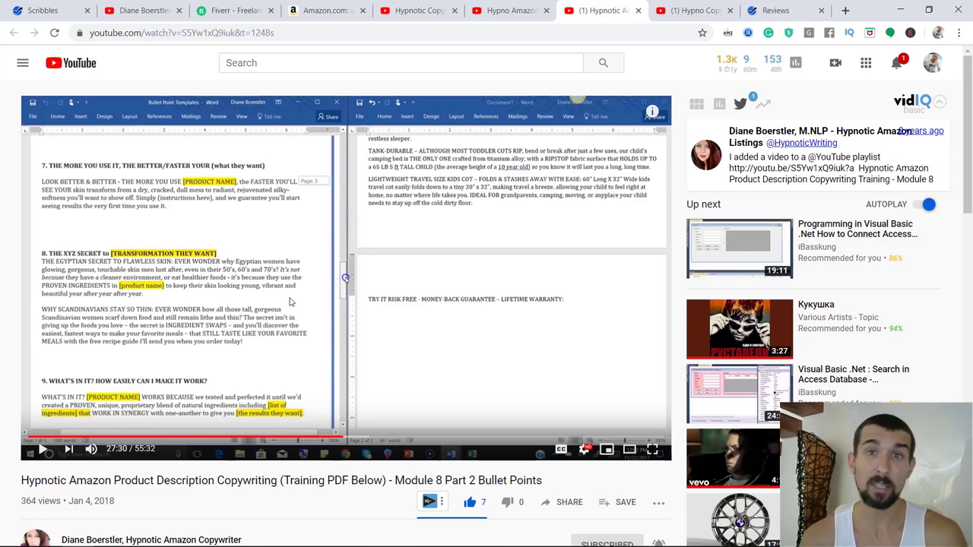
Step: Return to the Scribbles listing, enter the unused keywords "knives cutting chefs" in Bullet Point #2, and look through the remaining words
click(43, 10)
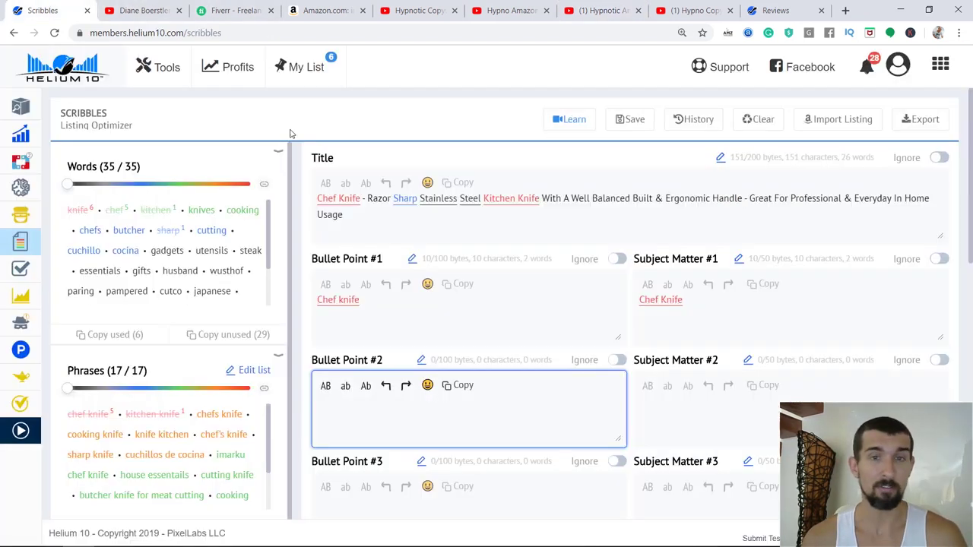
scroll(304, 319, down, 1)
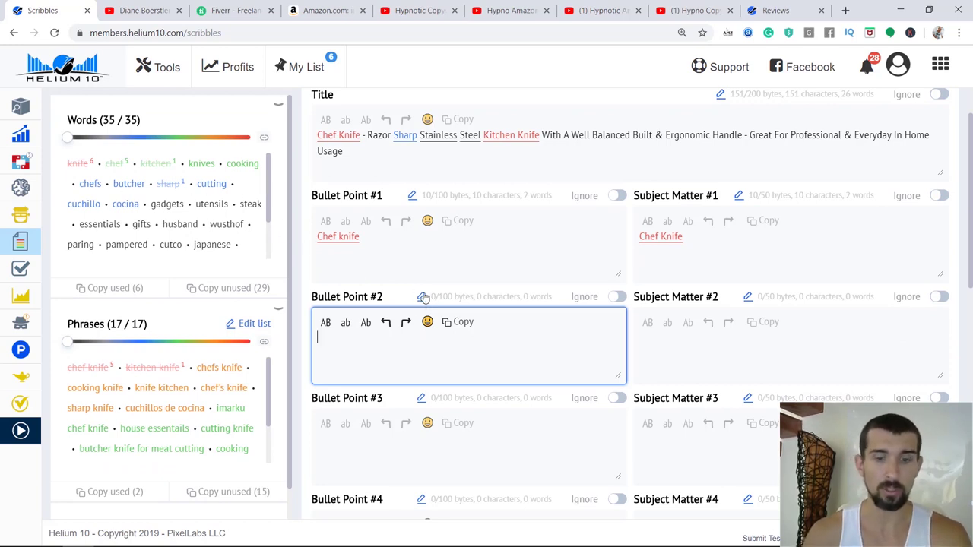
text(nives cutting chefs)
scroll(274, 226, down, 2)
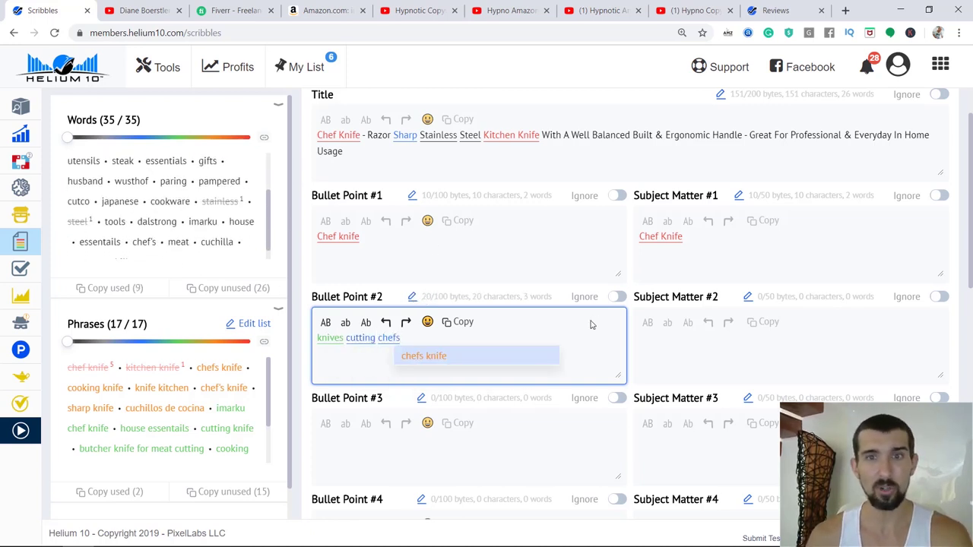
Step: Look over the remaining empty bullet point and subject matter fields alongside the unused words and phrases lists
click(684, 251)
scroll(442, 238, down, 1)
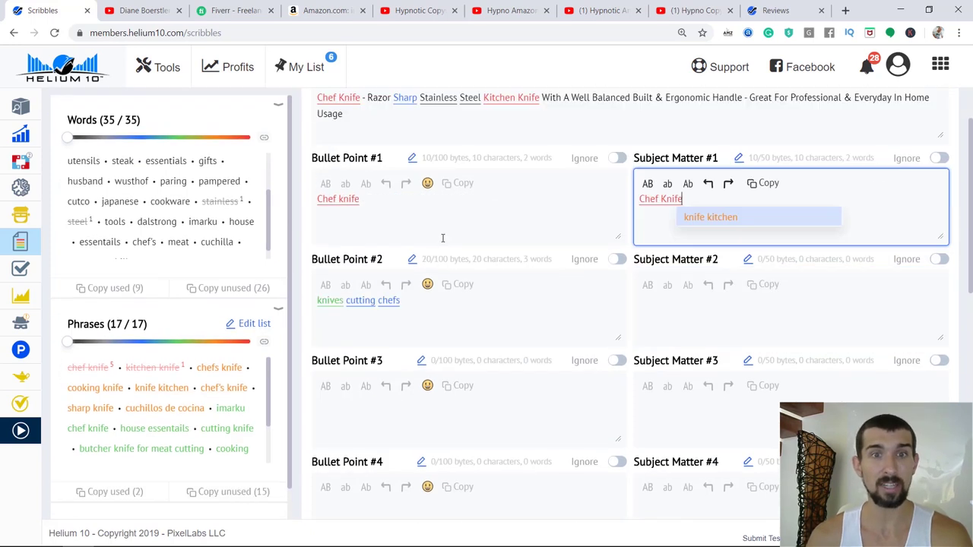
scroll(456, 342, down, 5)
scroll(304, 304, up, 2)
scroll(152, 198, up, 3)
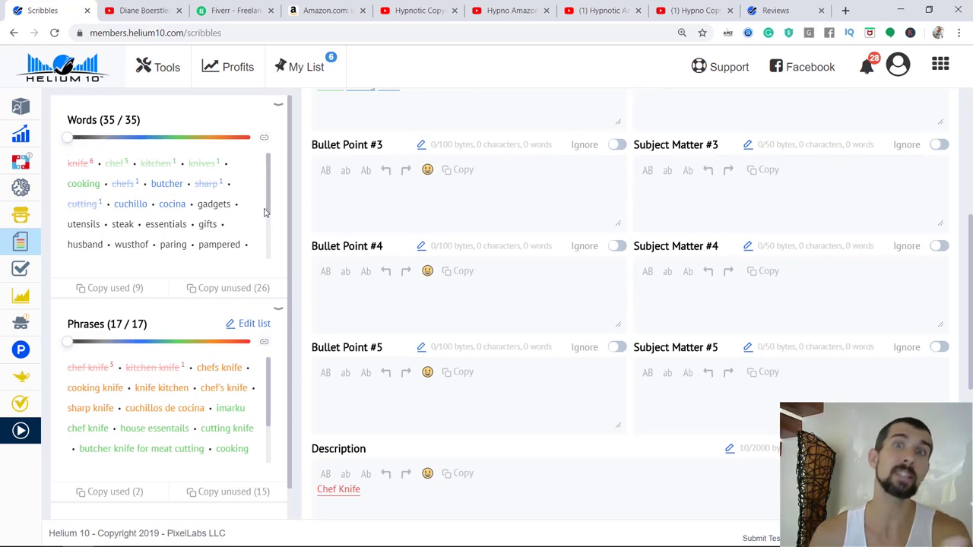
scroll(269, 194, down, 2)
scroll(275, 444, down, 1)
scroll(274, 449, down, 2)
scroll(365, 423, up, 3)
scroll(426, 380, down, 4)
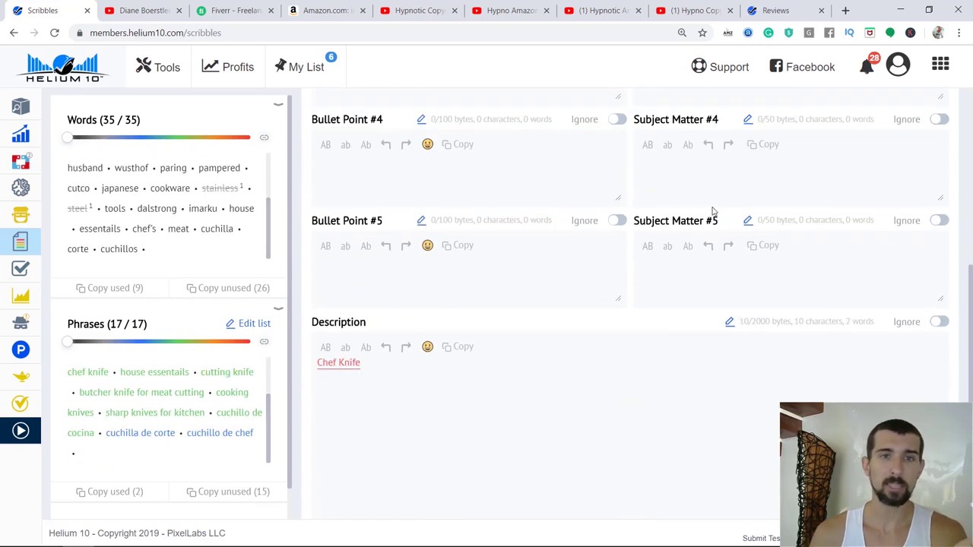
Step: Study the description and guarantee templates in the Hypno Copywriting for Amazon nested loop video, and return to the Scribbles listing
click(427, 378)
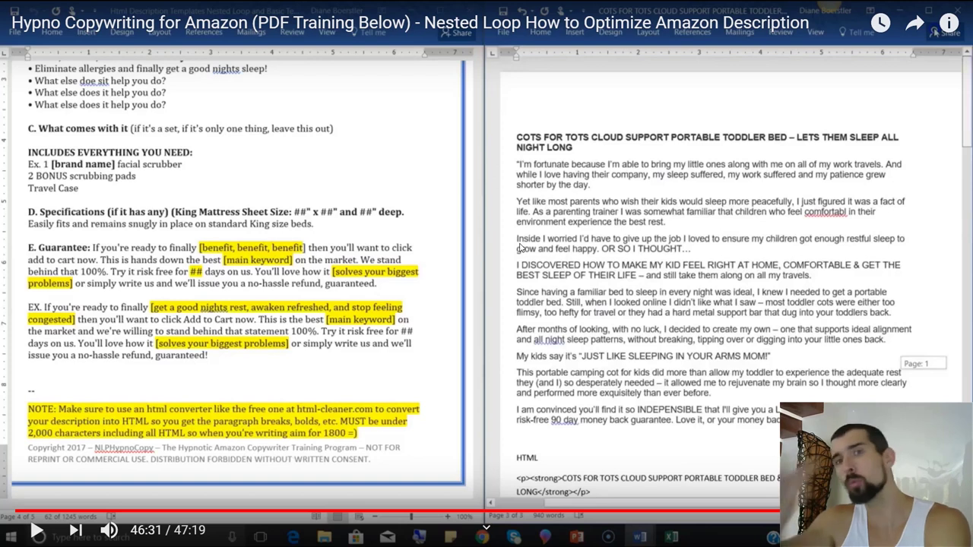
key(Escape)
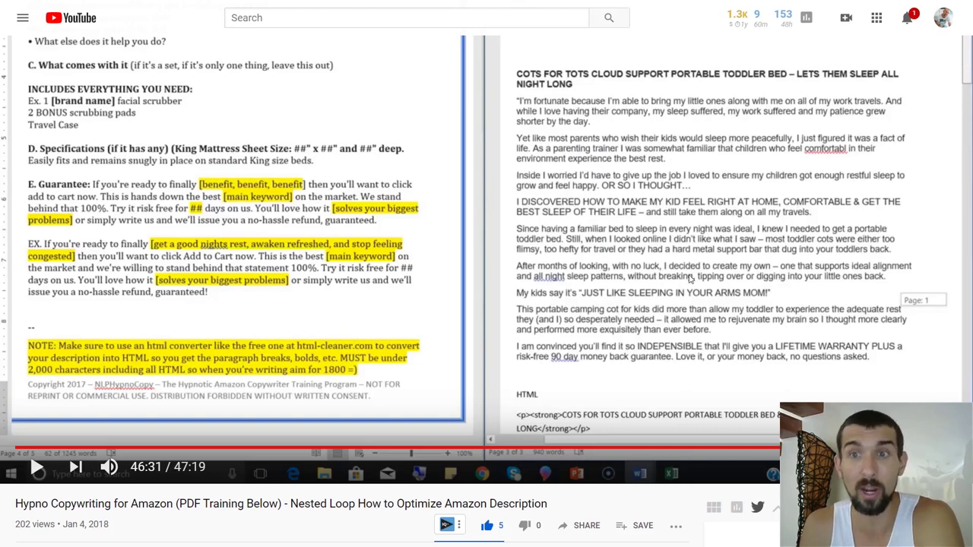
scroll(878, 285, up, 1)
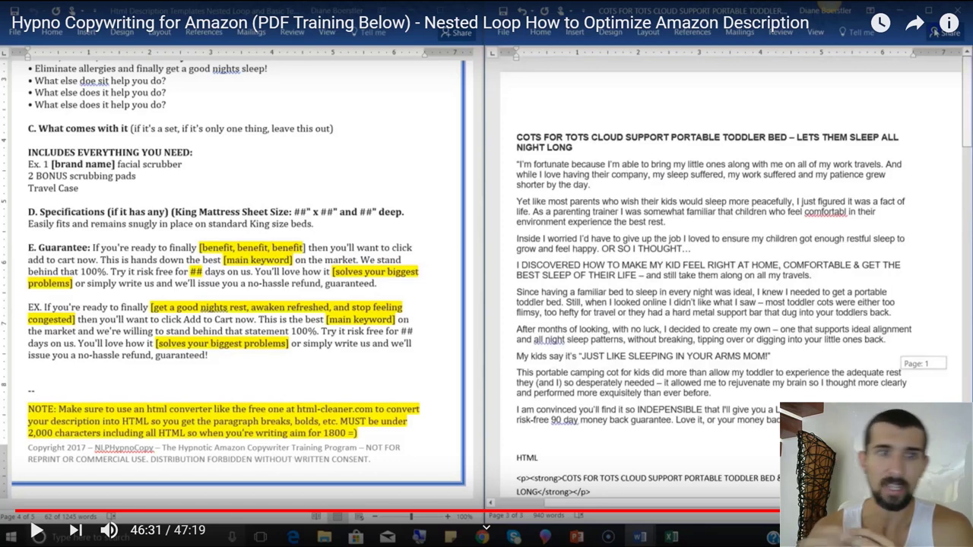
key(Escape)
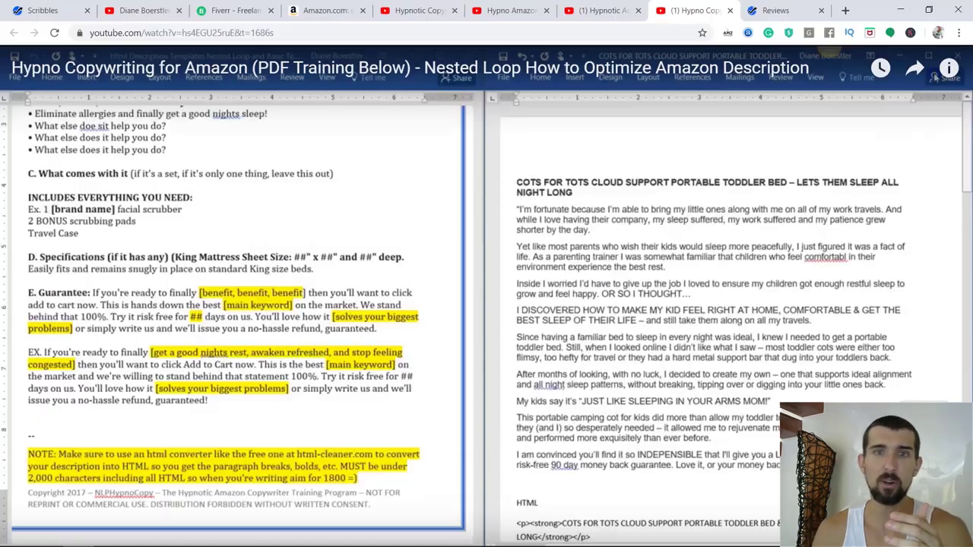
click(34, 10)
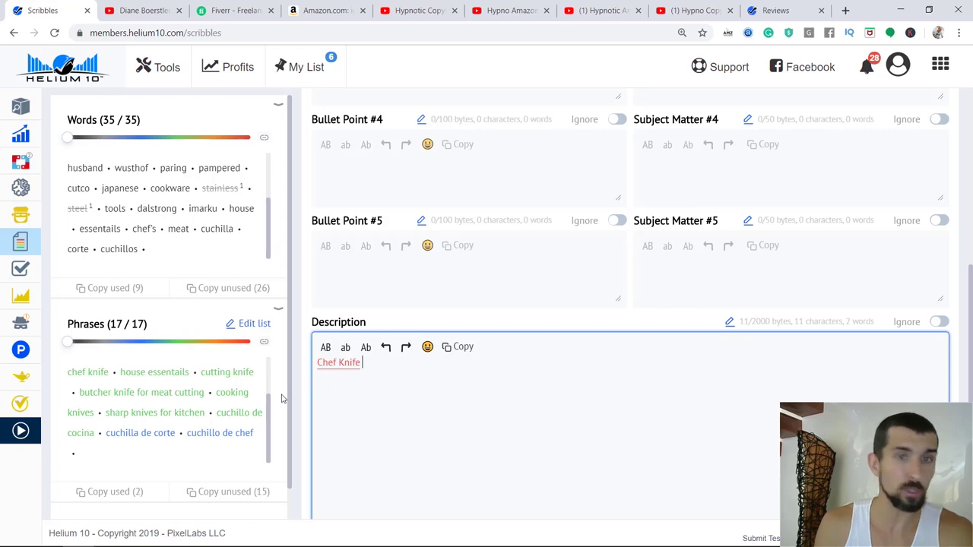
Step: Add the note "Guarantee + call to action" to the Description, separated from "Chef Knife" by a blank line
scroll(195, 399, down, 1)
scroll(742, 438, down, 1)
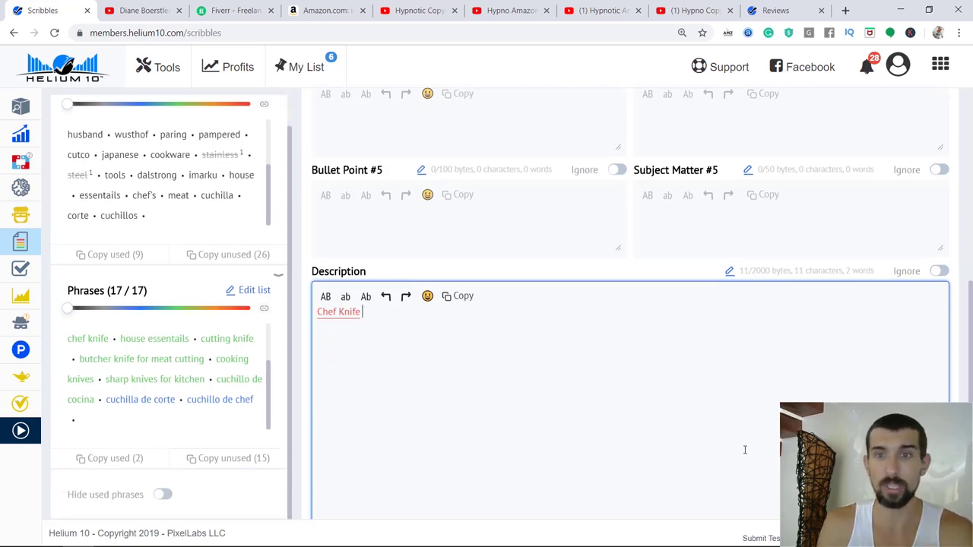
scroll(645, 431, down, 2)
key(Return)
key(Return)
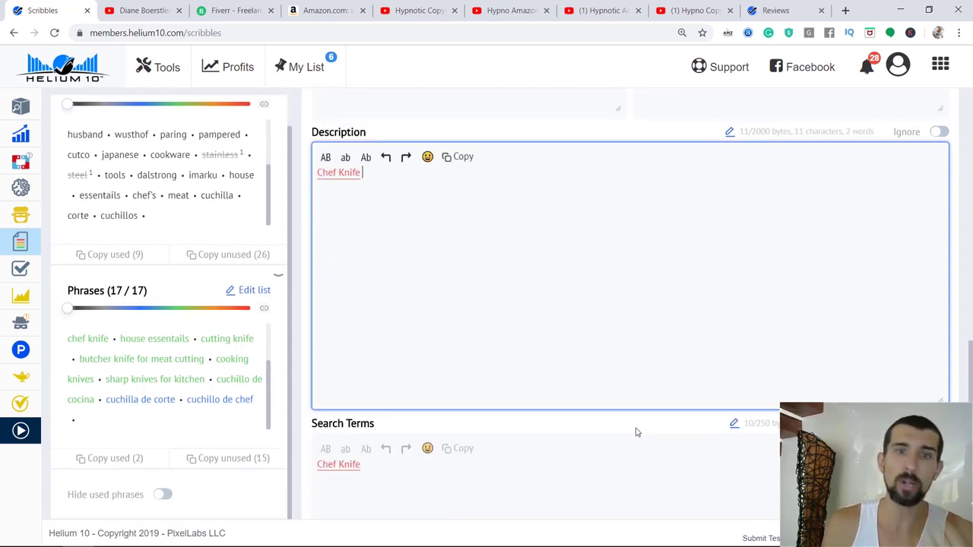
text(Guarantee + call to action)
Step: Review the guarantee note against Bullet Point #5, and look over the listing fields from the title to the description
scroll(477, 339, up, 2)
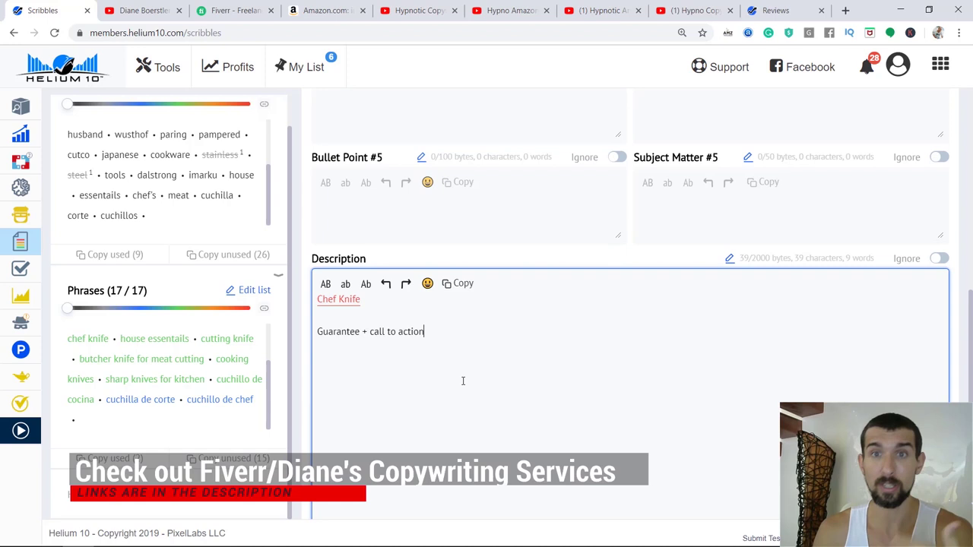
scroll(463, 380, up, 1)
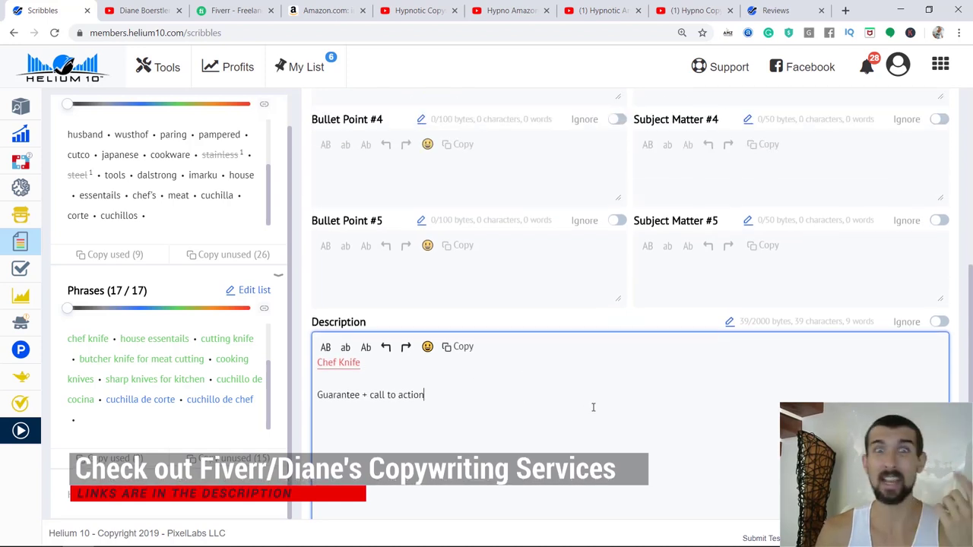
scroll(674, 287, up, 1)
scroll(497, 403, down, 1)
drag(497, 404, 342, 395)
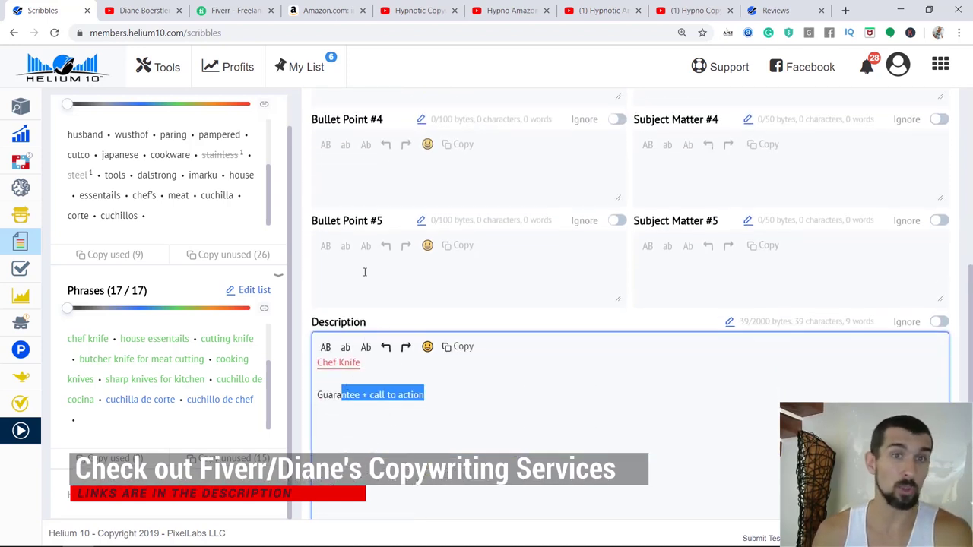
click(364, 271)
click(347, 394)
click(340, 290)
click(585, 405)
scroll(576, 398, up, 3)
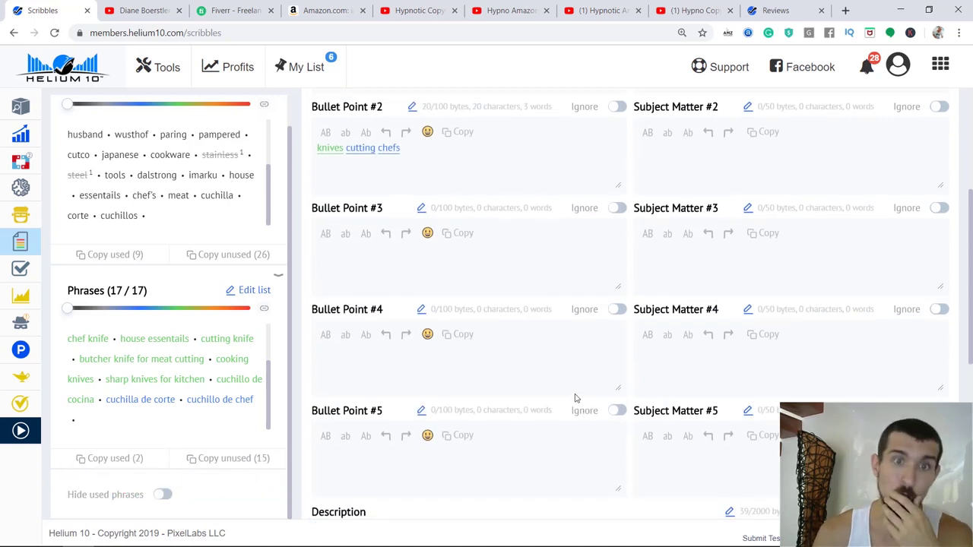
scroll(575, 397, down, 2)
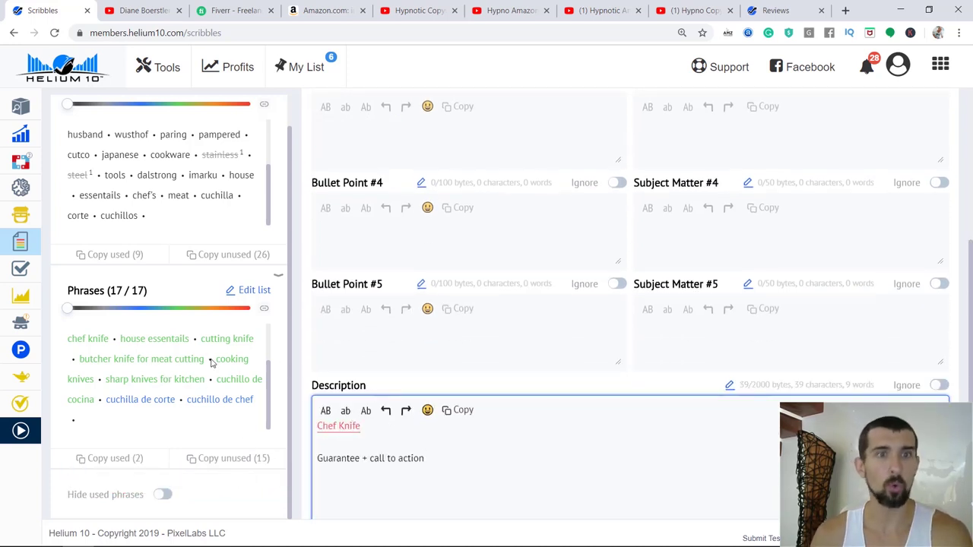
scroll(715, 363, up, 5)
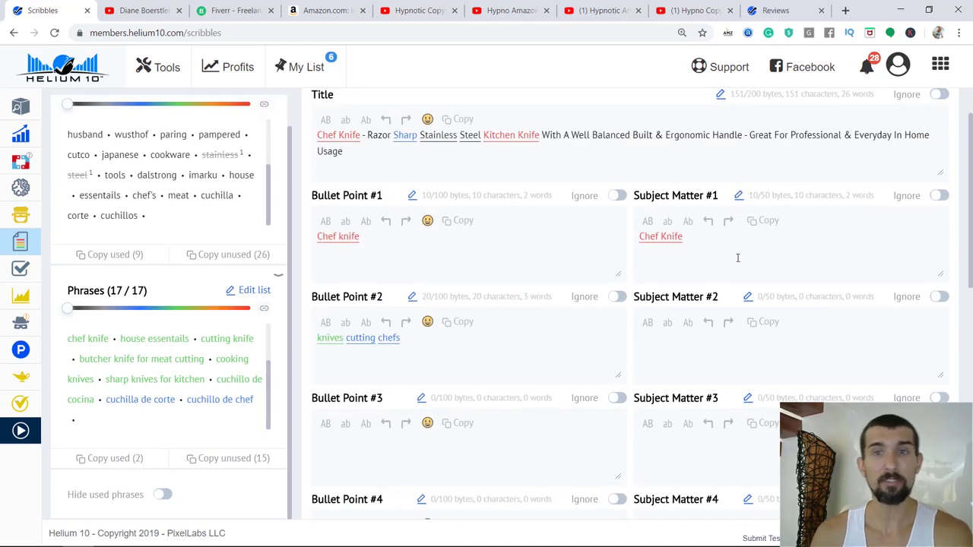
scroll(722, 228, down, 6)
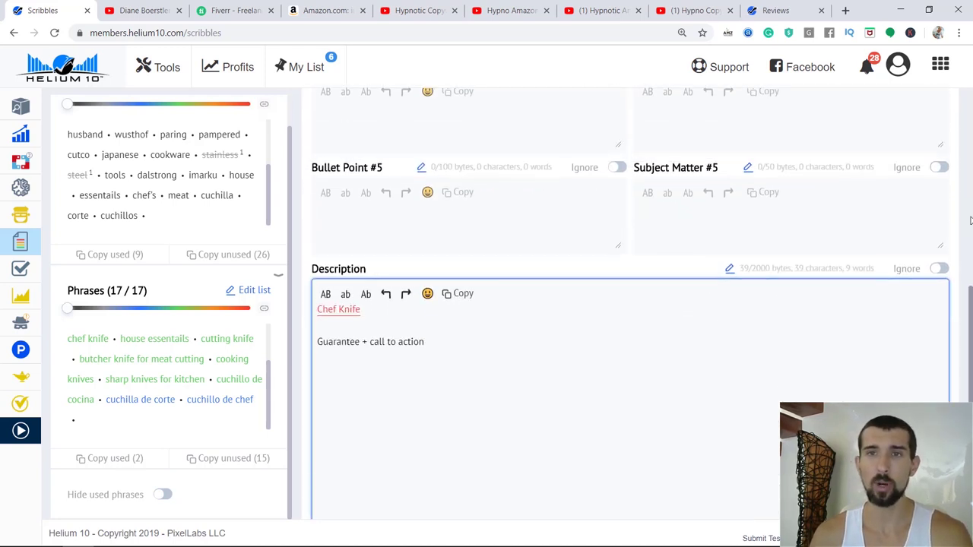
scroll(743, 291, up, 7)
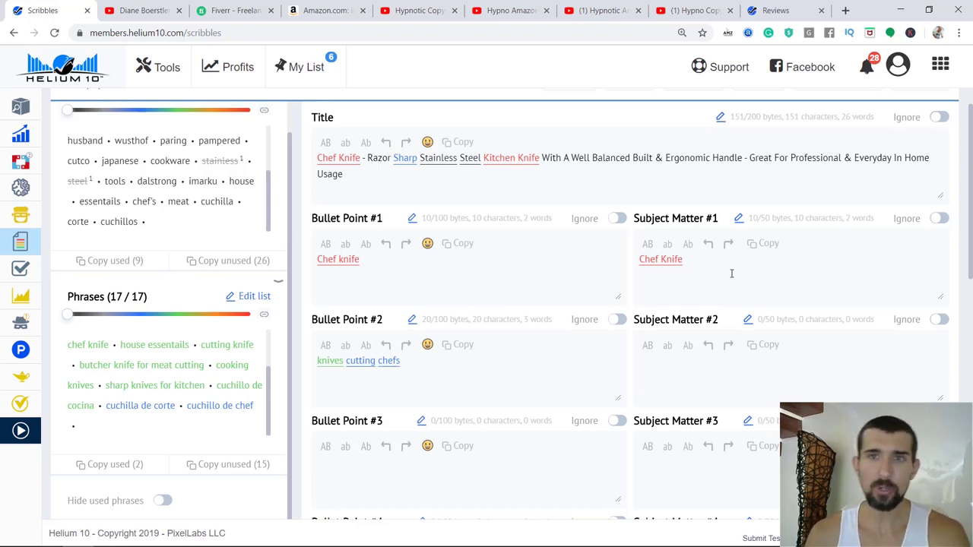
click(732, 274)
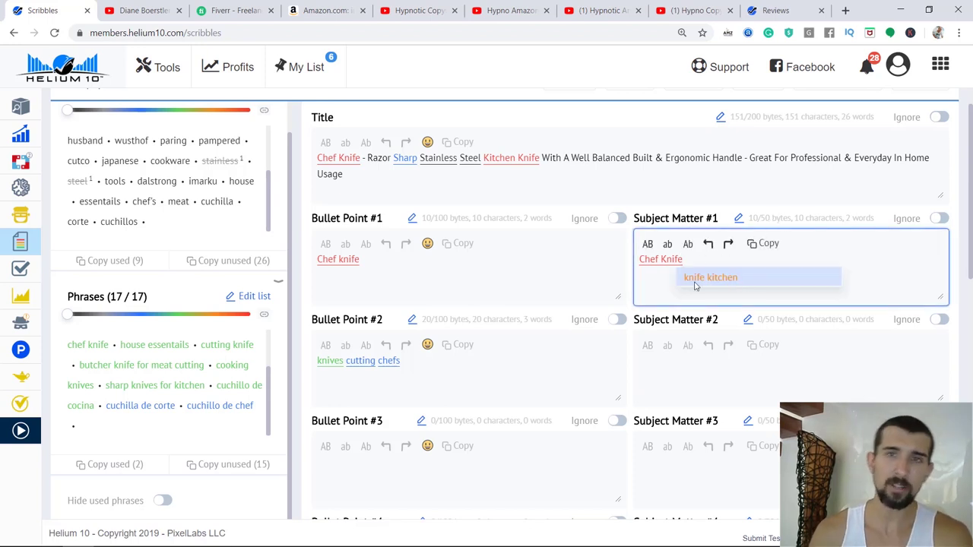
click(661, 269)
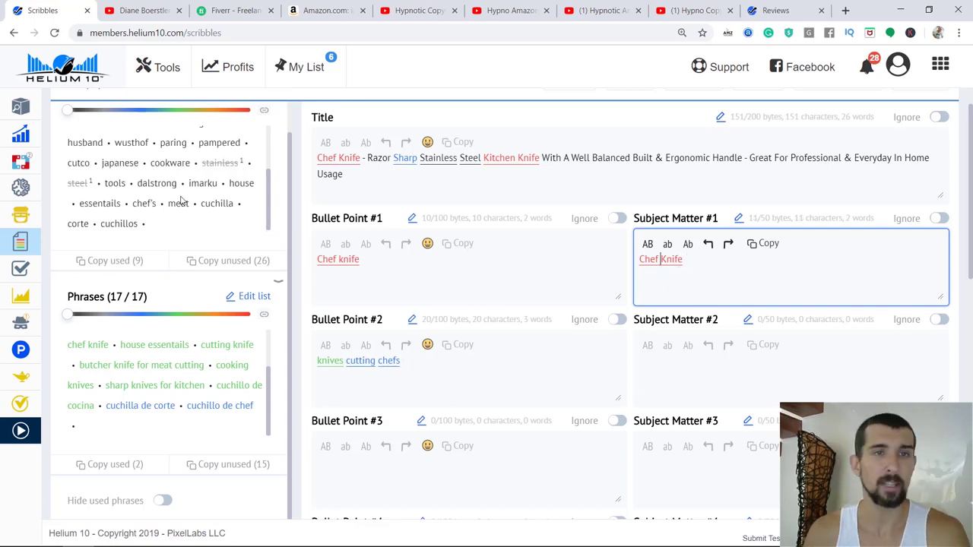
scroll(183, 199, up, 1)
scroll(231, 377, up, 1)
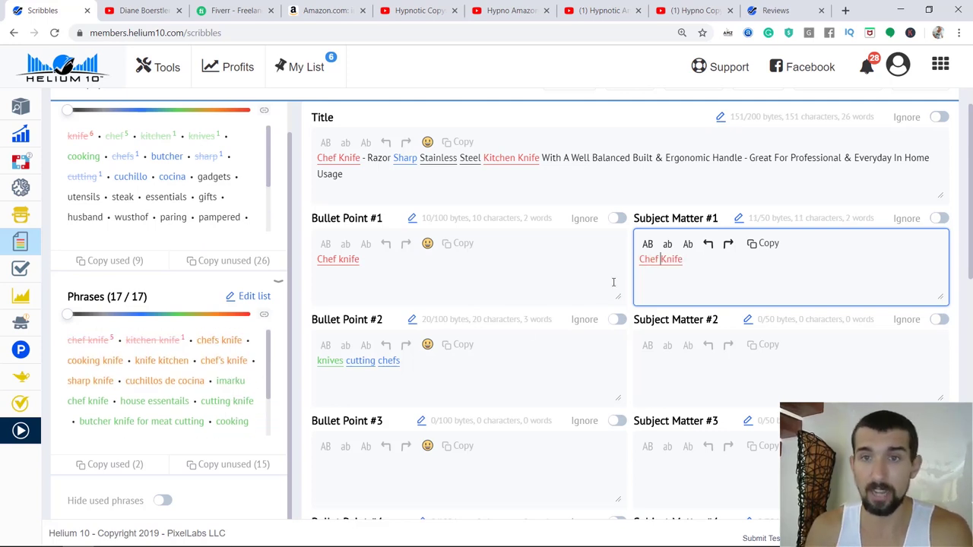
text(kitchen knife )
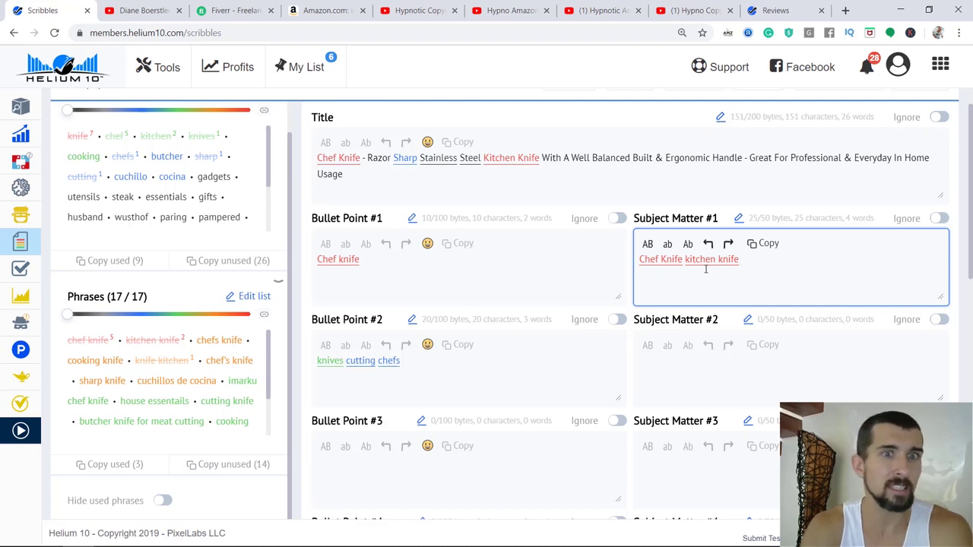
text(chefs knife)
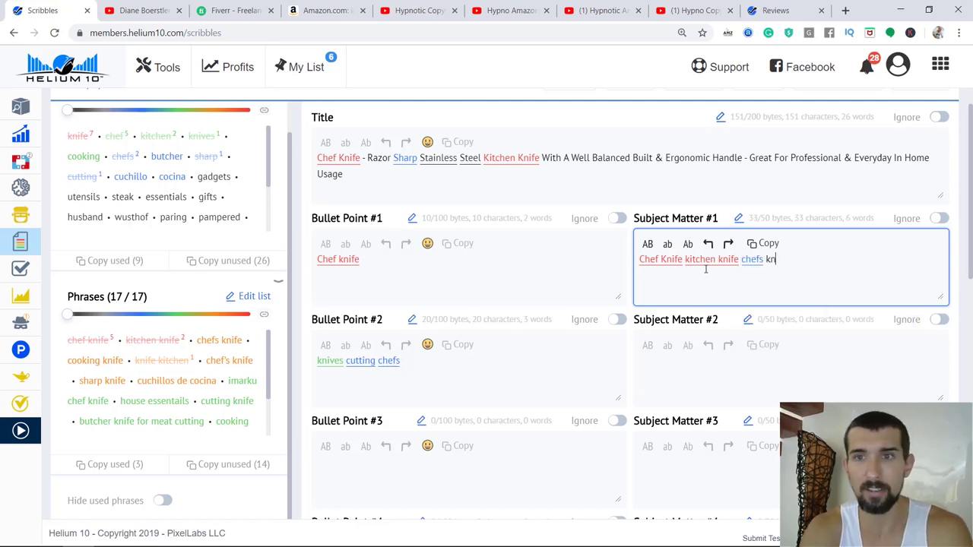
key(BackSpace)
key(BackSpace)
key(BackSpace)
key(BackSpace)
key(BackSpace)
key(BackSpace)
key(BackSpace)
key(BackSpace)
key(BackSpace)
key(BackSpace)
key(BackSpace)
key(BackSpace)
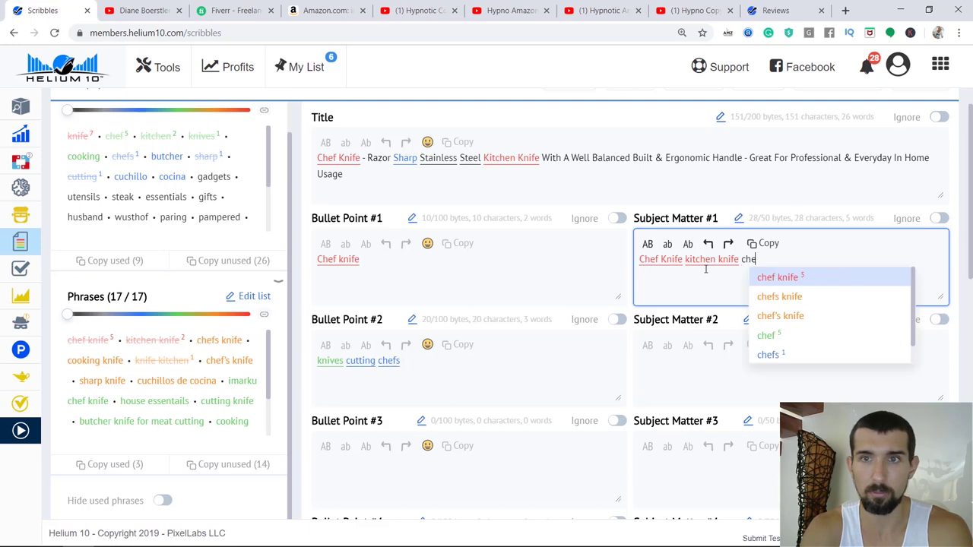
key(BackSpace)
key(BackSpace)
key(BackSpace)
key(BackSpace)
key(BackSpace)
key(BackSpace)
key(BackSpace)
key(BackSpace)
key(BackSpace)
key(BackSpace)
key(BackSpace)
key(BackSpace)
key(BackSpace)
Step: Add "imarku kitchen knife chefs knife" after "Chef Knife" in Subject Matter #1, and check the field's byte usage
text(imark)
key(BackSpace)
key(BackSpace)
text(arku kitche)
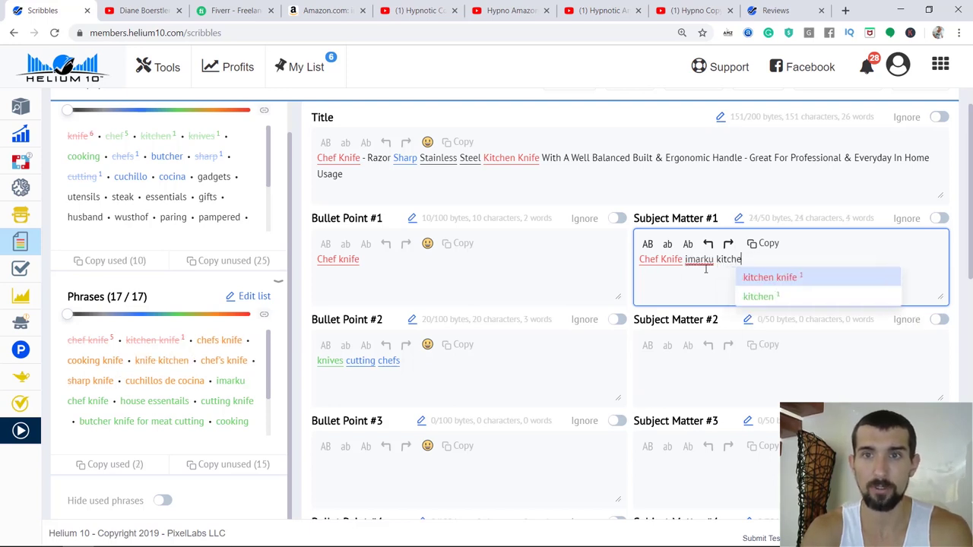
text(n knife chefs knife)
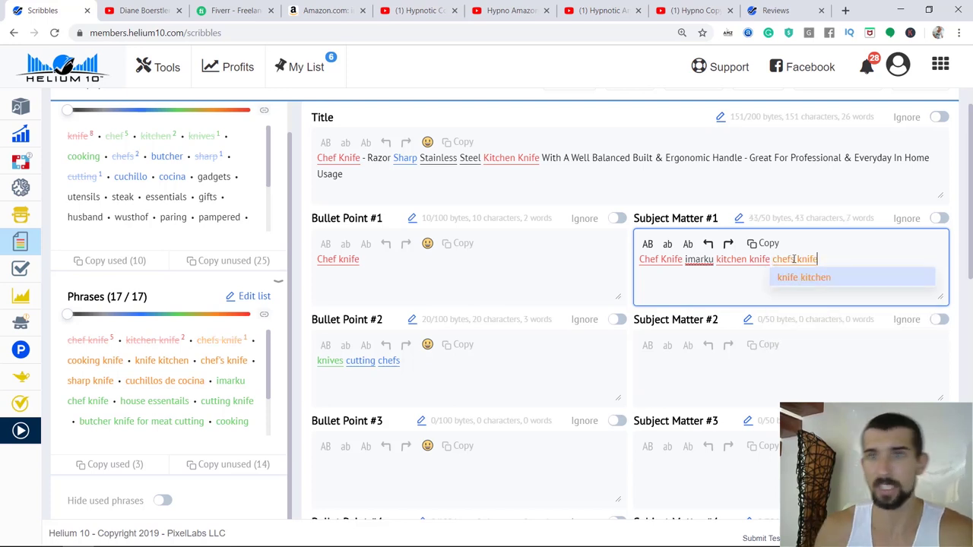
drag(750, 218, 771, 218)
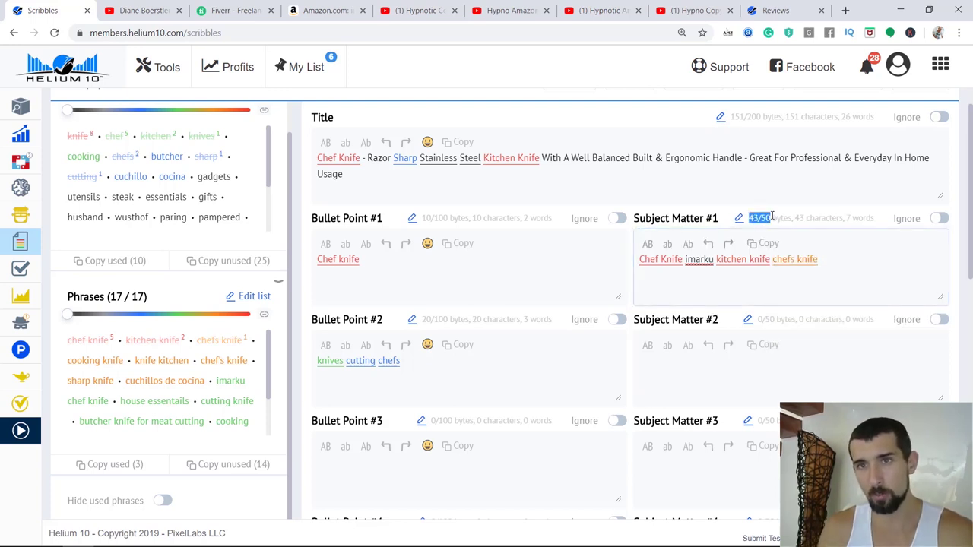
Step: Place the cursor in Subject Matter #2 and look through the phrases list for remaining unused keywords
click(760, 365)
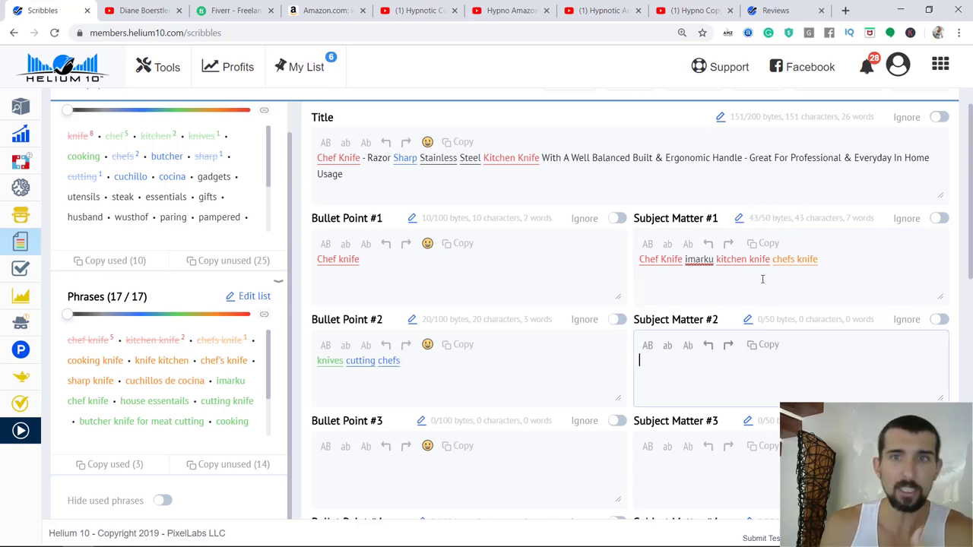
scroll(152, 395, down, 1)
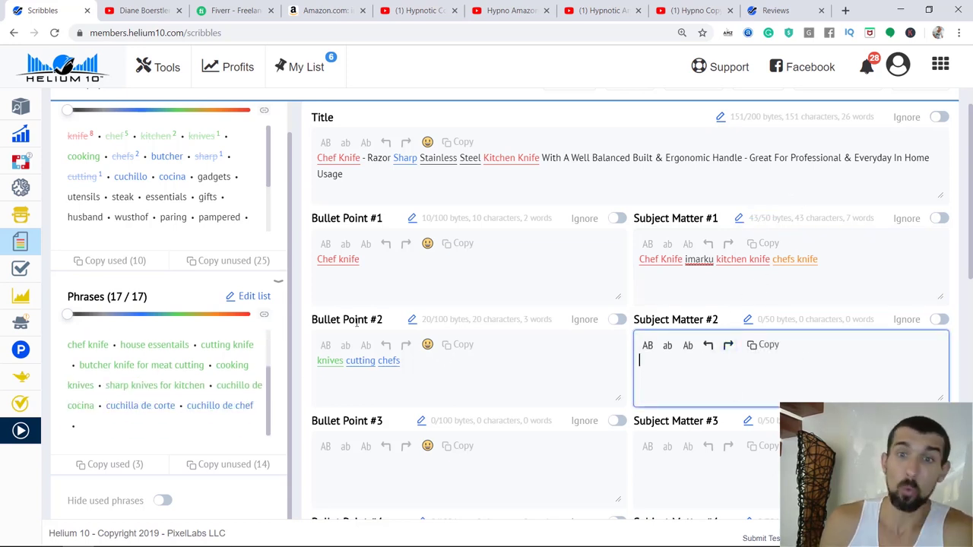
scroll(238, 401, up, 1)
scroll(238, 401, down, 1)
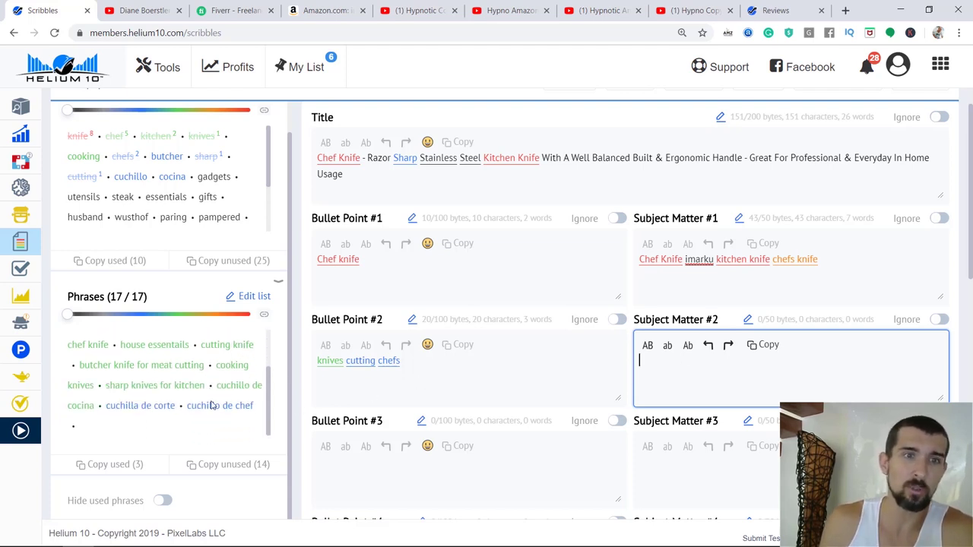
scroll(145, 403, down, 1)
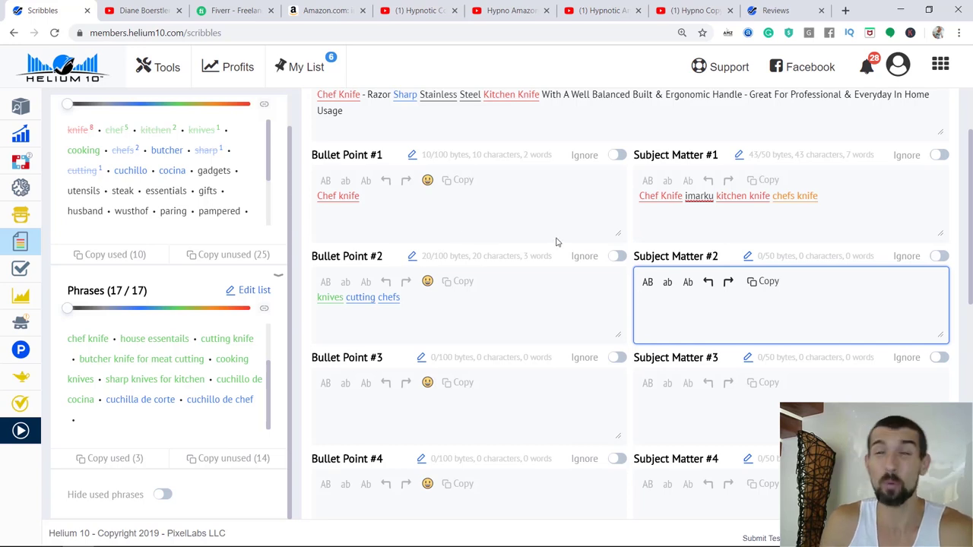
Step: Add the unused phrases "cuchillo de chef" and "cooking knives" after "Chef Knife" in the Search Terms
scroll(563, 228, down, 6)
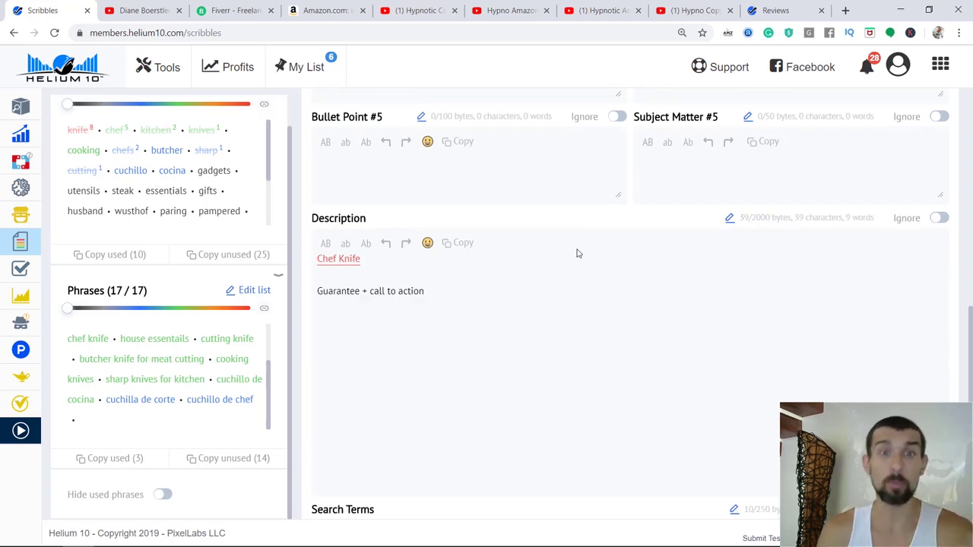
scroll(518, 327, down, 2)
click(399, 440)
text(Chef Knife)
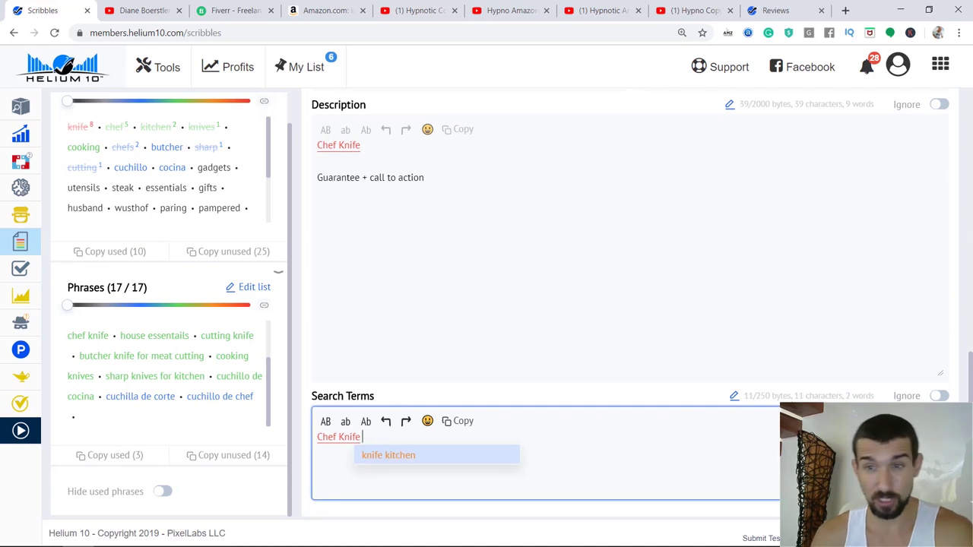
click(631, 458)
scroll(217, 184, down, 2)
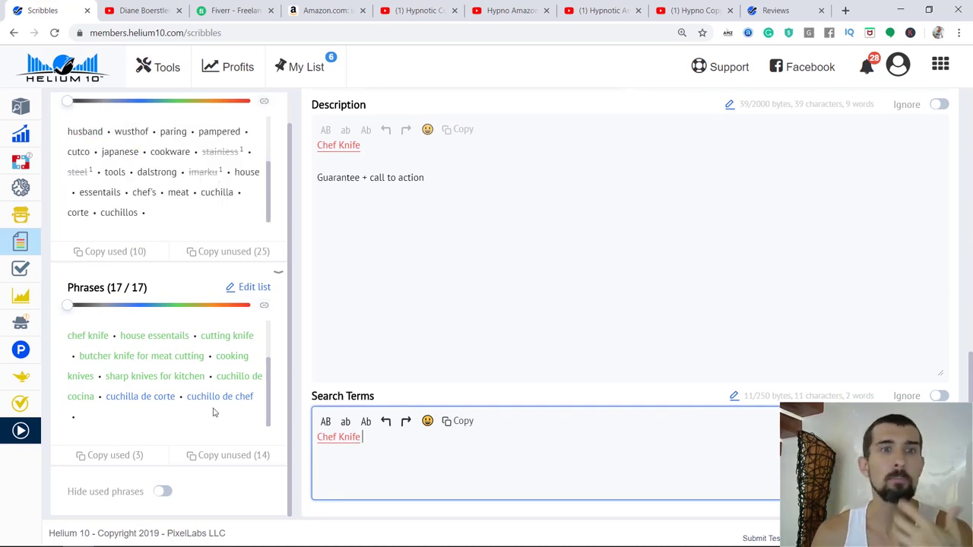
text(cuc)
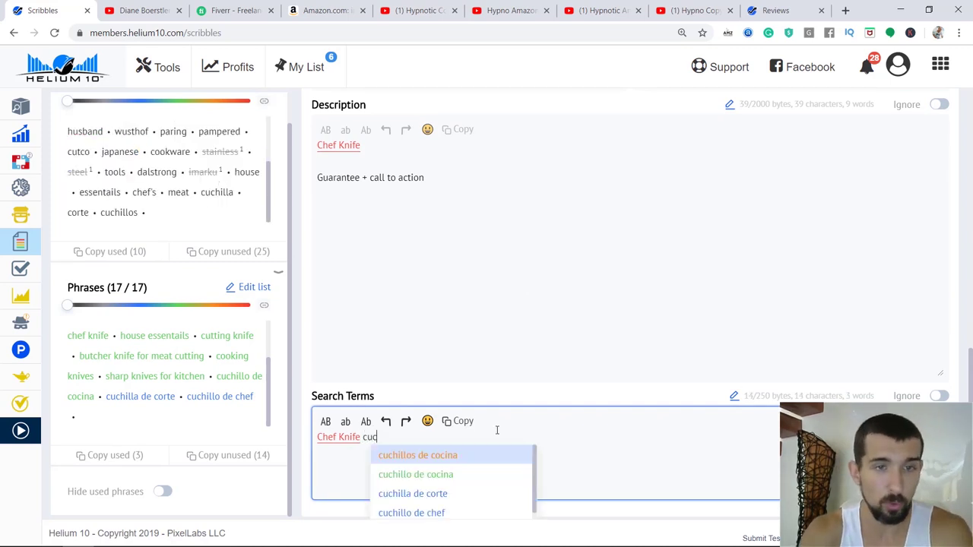
text(hillo de chef )
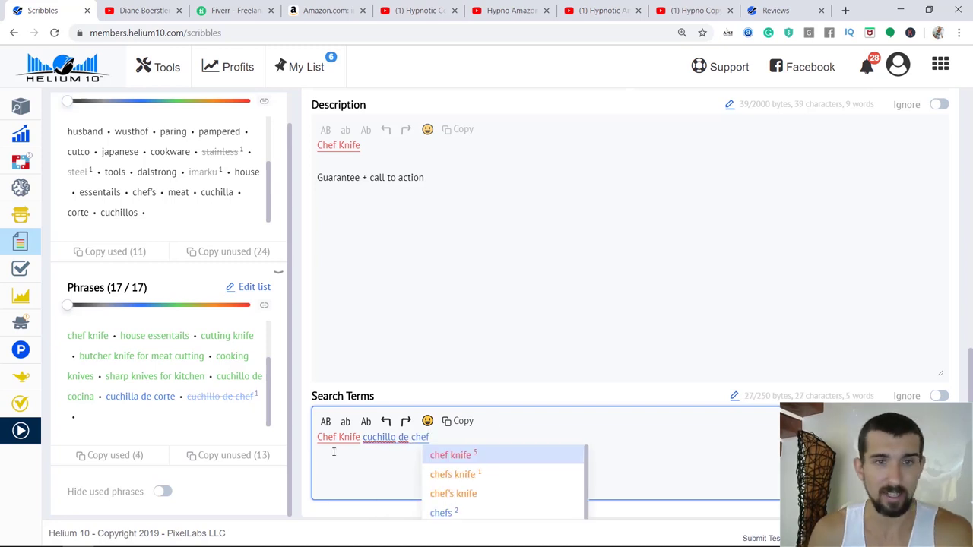
text(cooking knives)
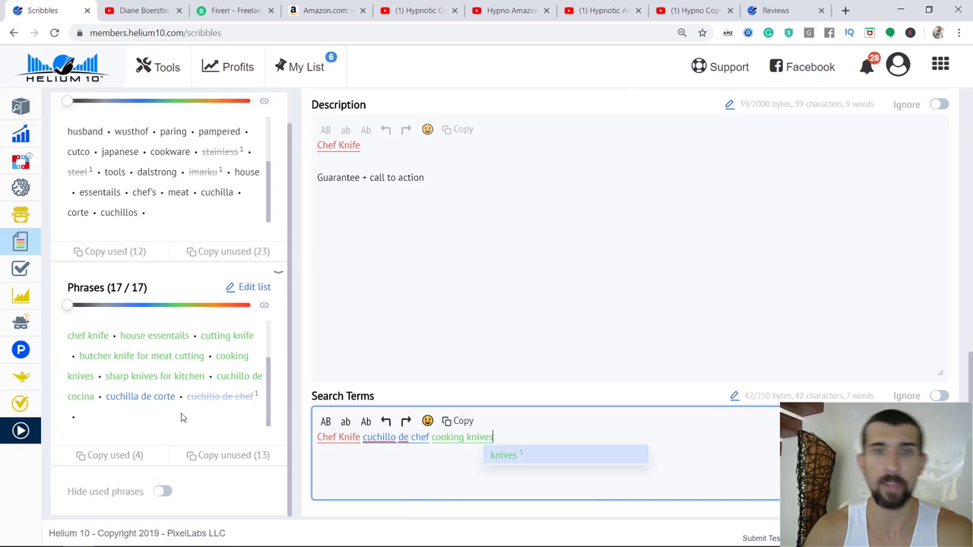
click(547, 335)
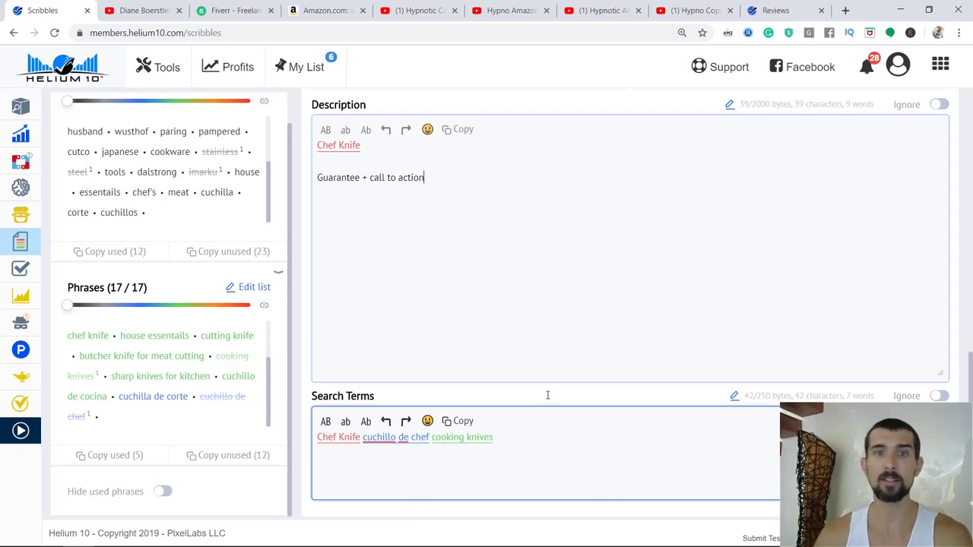
click(628, 437)
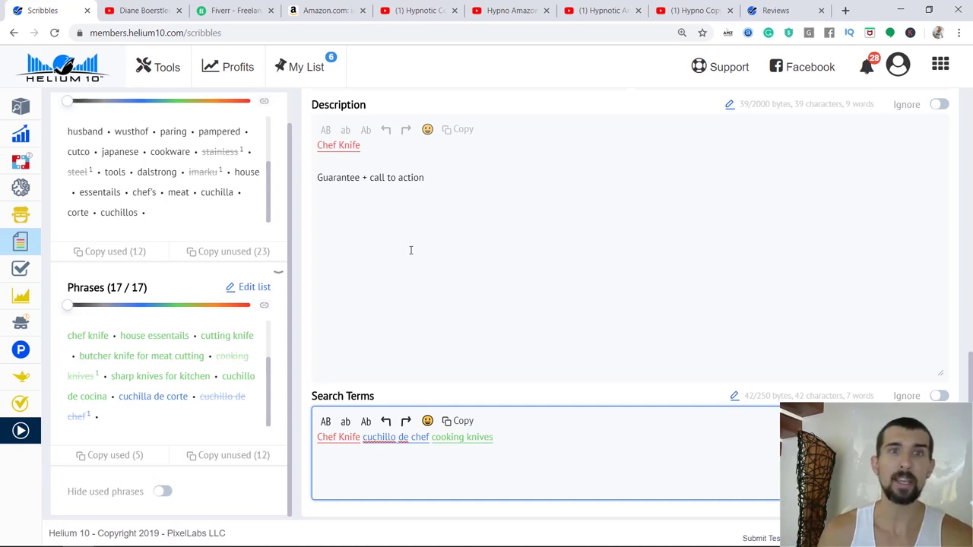
Step: Look back over the listing fields from the Search Terms up to the Title, alongside the words and phrases lists
scroll(410, 250, up, 3)
scroll(593, 251, up, 6)
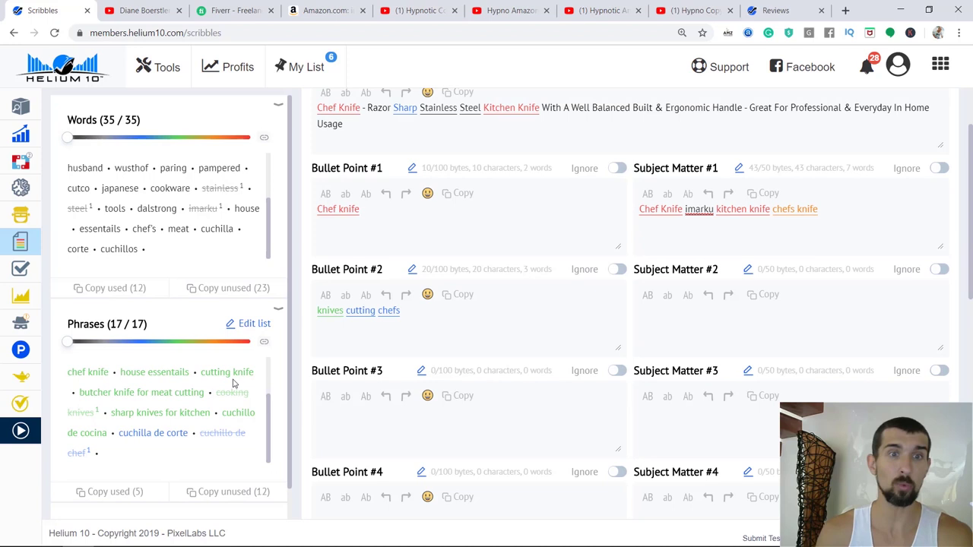
scroll(701, 296, up, 1)
scroll(701, 296, up, 1)
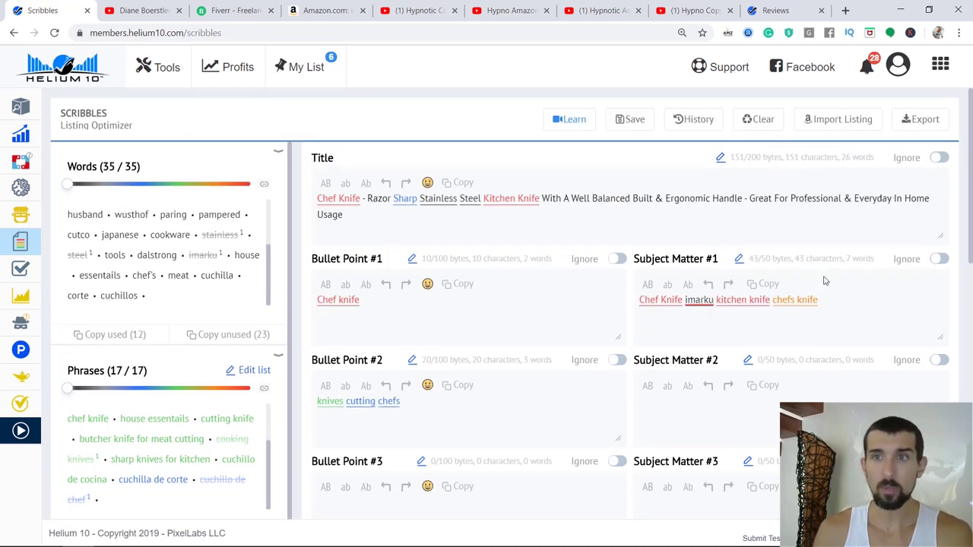